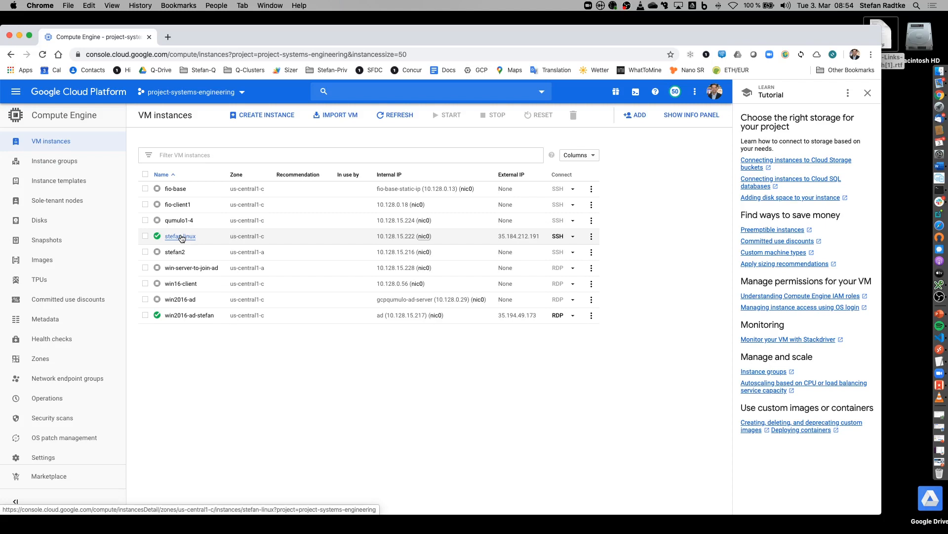
Step: Start a new VM instance from the Compute Engine VM instances page
left_click(255, 117)
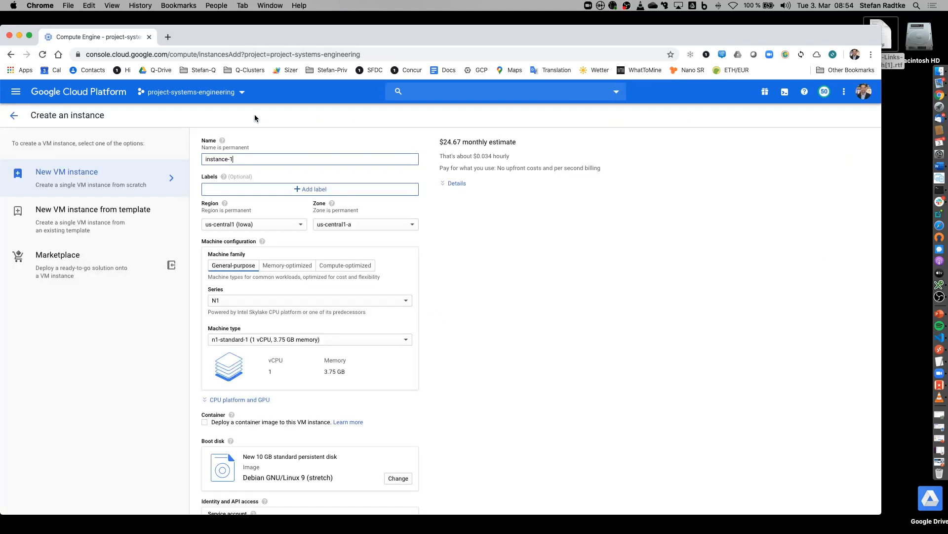
Step: Search the Marketplace for Qumulo and open the 5TB Hybrid Qumulo File System Instance card
left_click(76, 260)
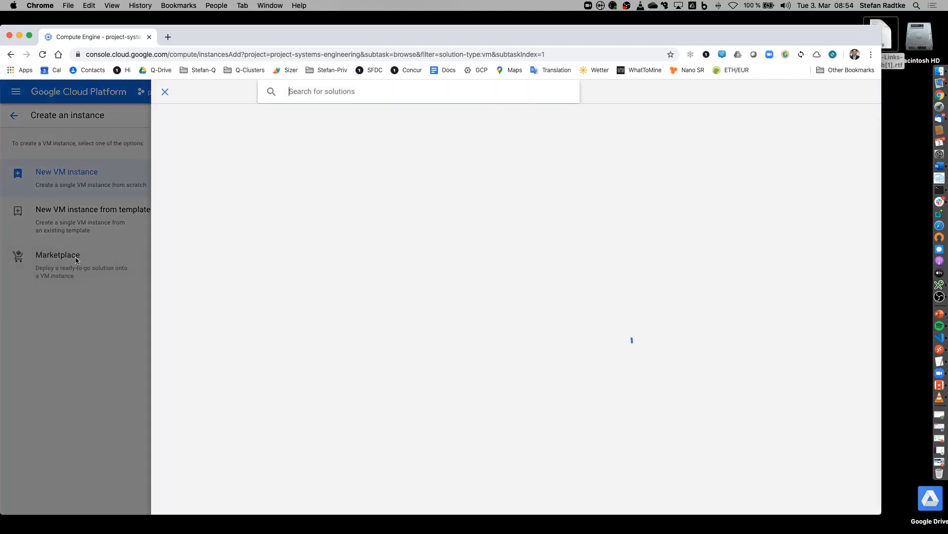
type("Qumulo")
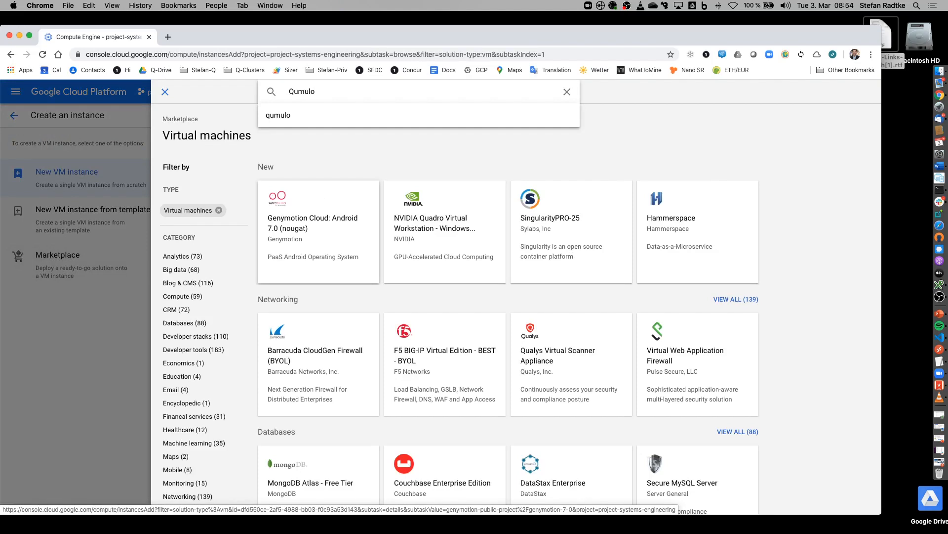
key("Return")
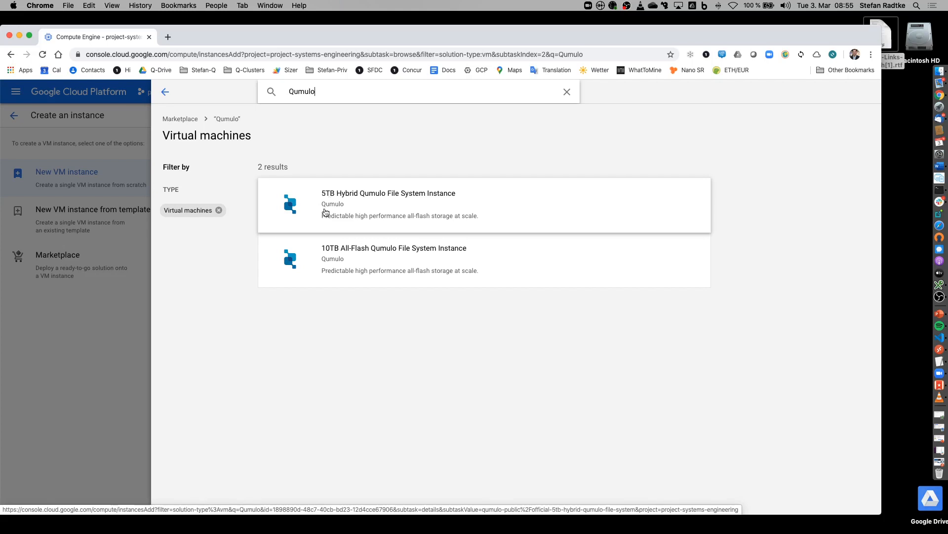
left_click(351, 206)
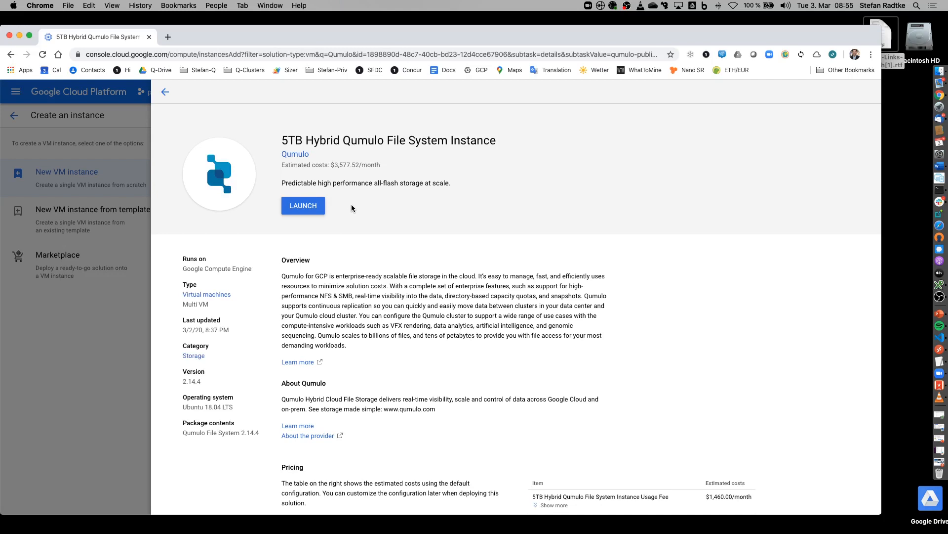
Step: Review the 5TB Hybrid Qumulo overview and pricing, then launch its deployment form
scroll(353, 277, "down", 1)
scroll(353, 276, "down", 4)
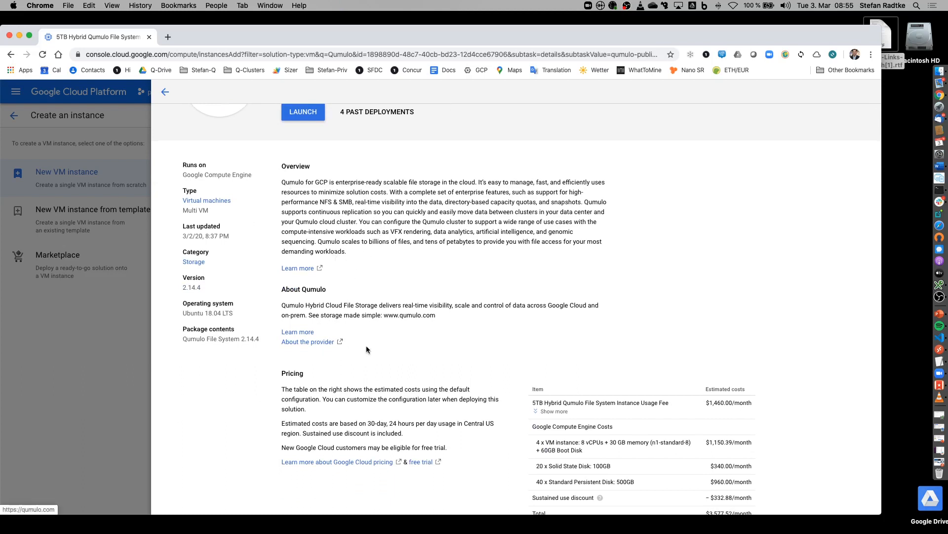
scroll(400, 345, "down", 5)
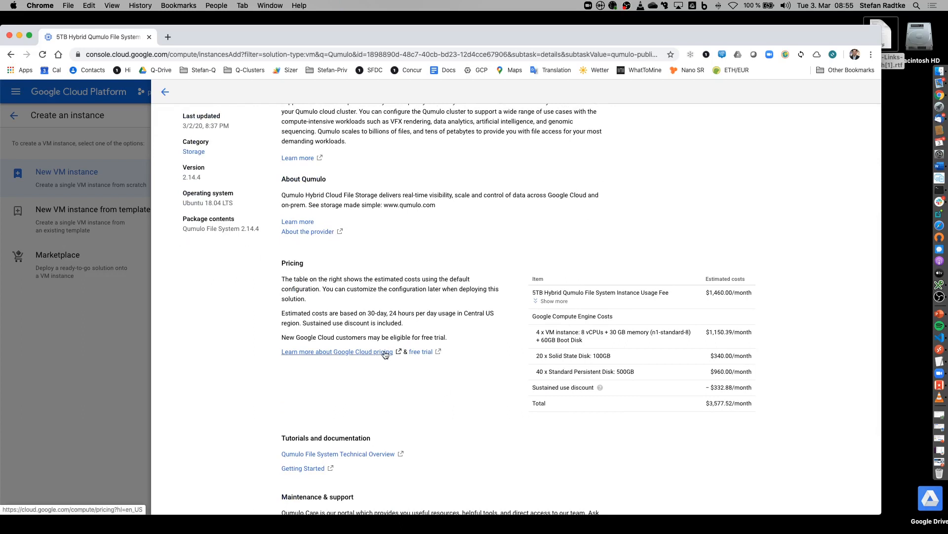
scroll(385, 354, "down", 4)
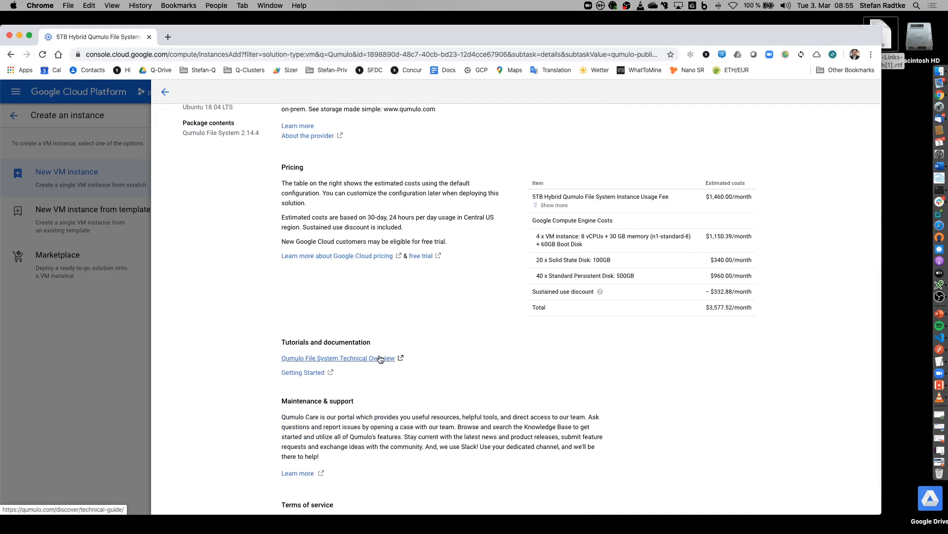
scroll(379, 359, "up", 10)
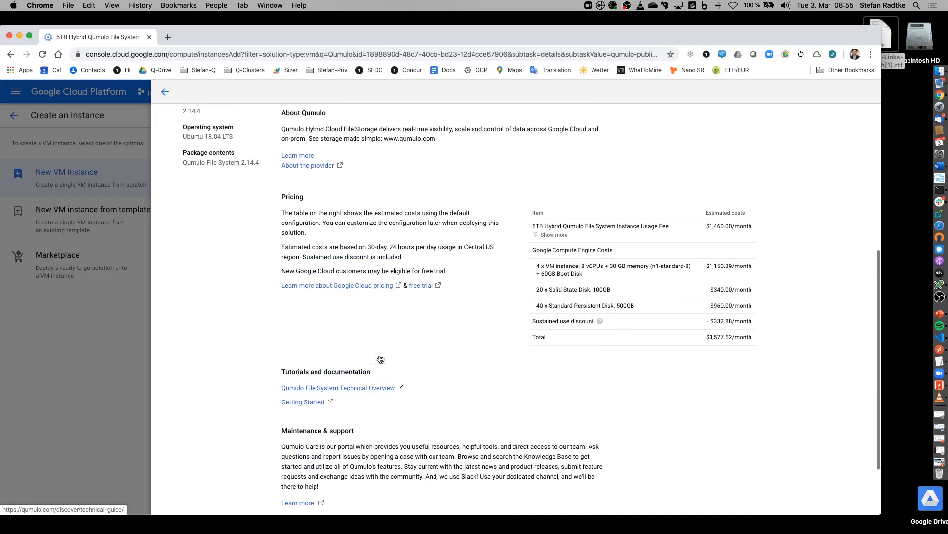
scroll(379, 357, "up", 2)
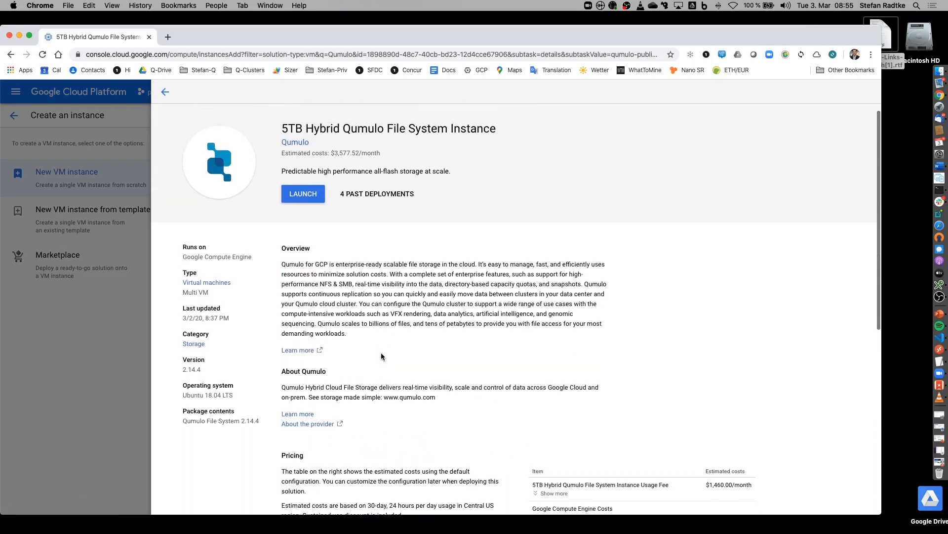
left_click(301, 197)
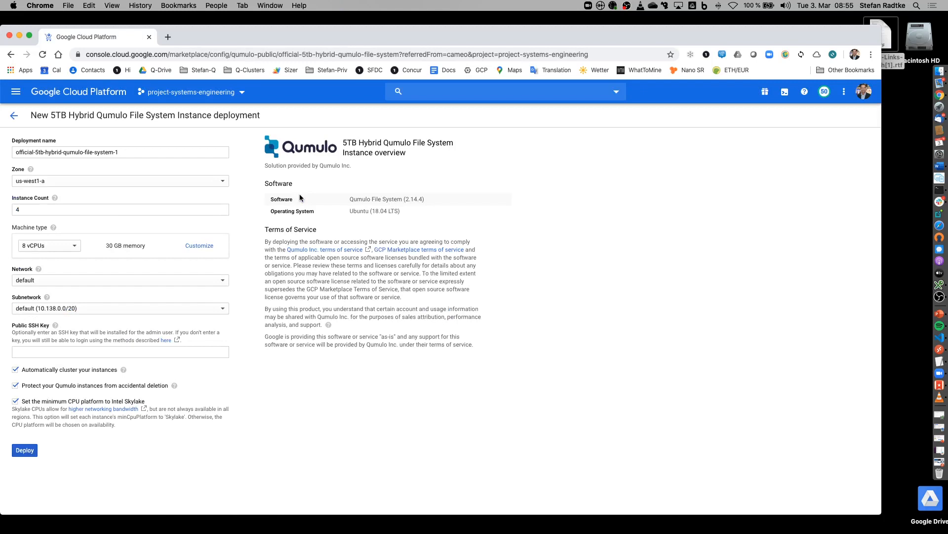
Step: Name the deployment qumulo, pick zone us-central1-c, and confirm 4 instances
left_click_drag(137, 151, 46, 146)
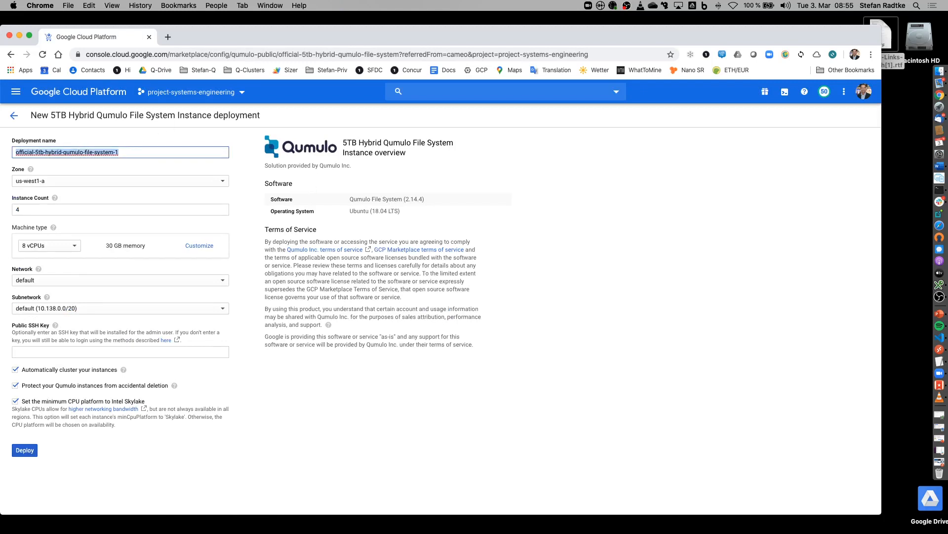
type("qumulo")
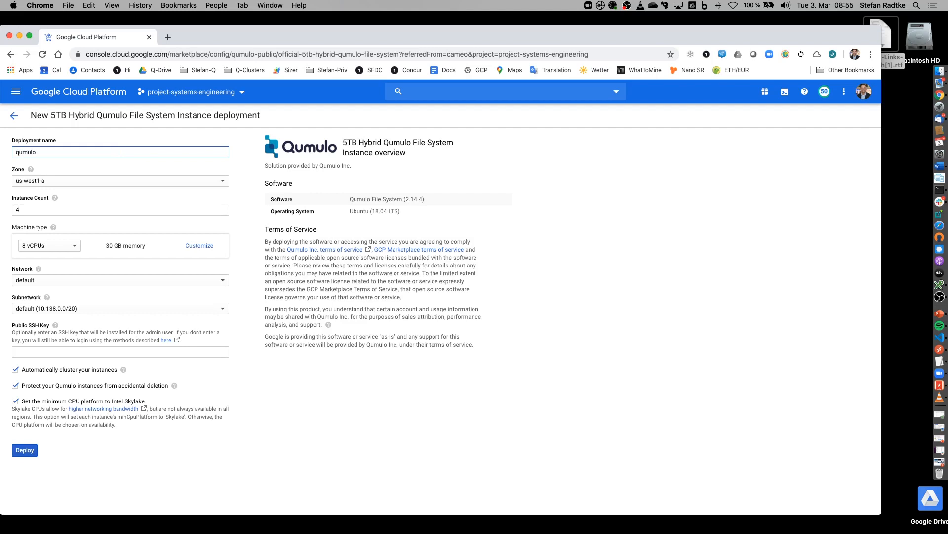
left_click(64, 182)
scroll(73, 206, "up", 2)
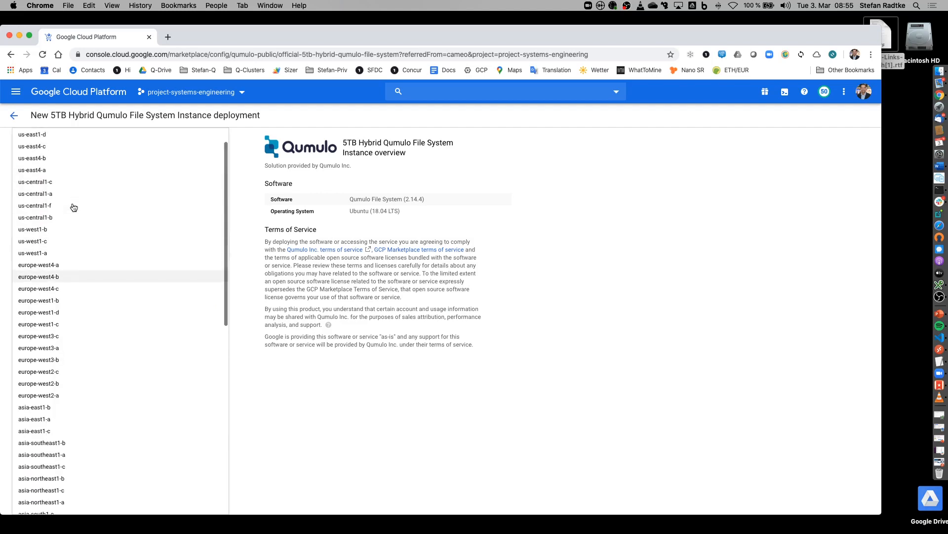
left_click(72, 182)
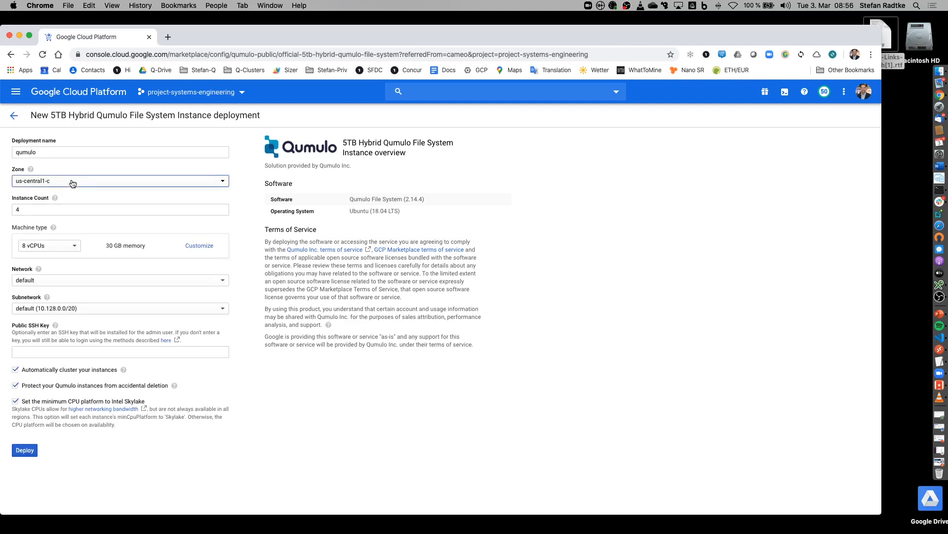
left_click(46, 210)
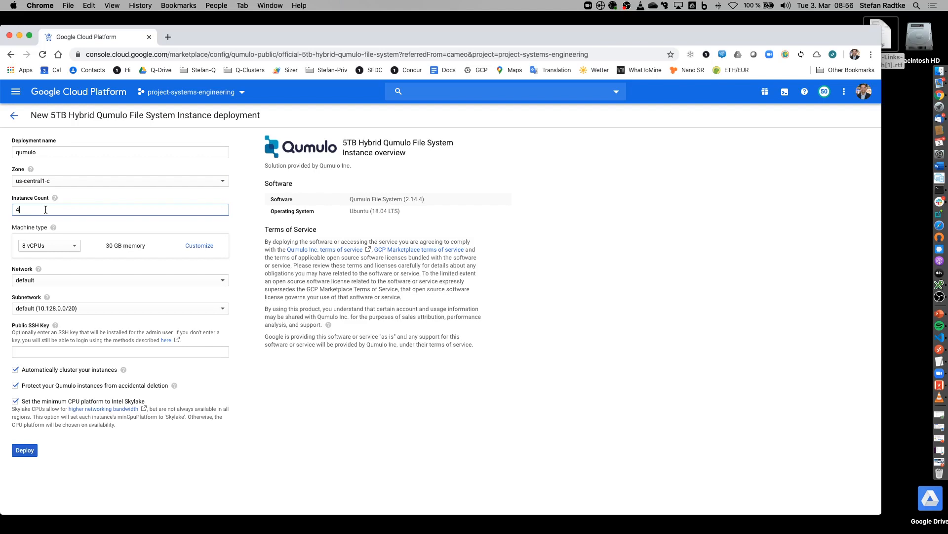
Step: Keep the default machine type, network and subnetwork
left_click(74, 247)
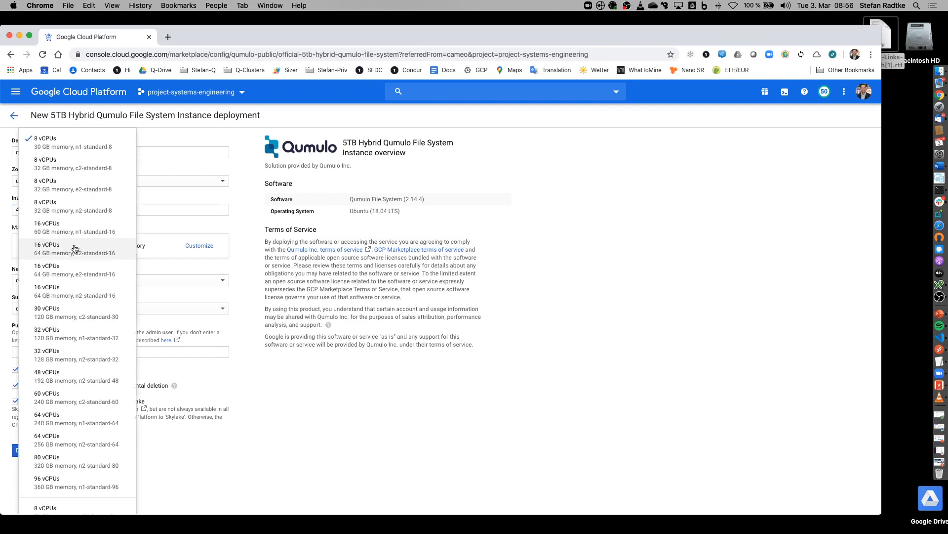
key("Escape")
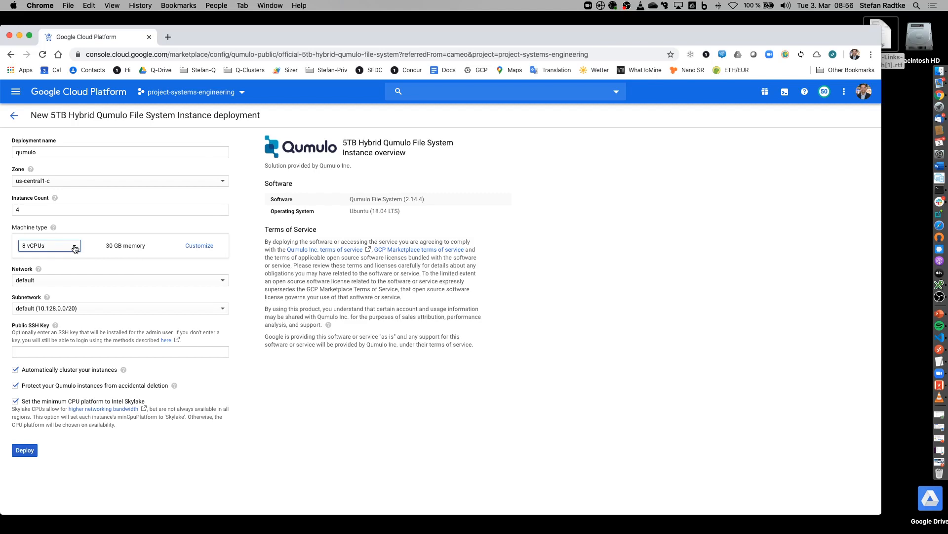
left_click(78, 284)
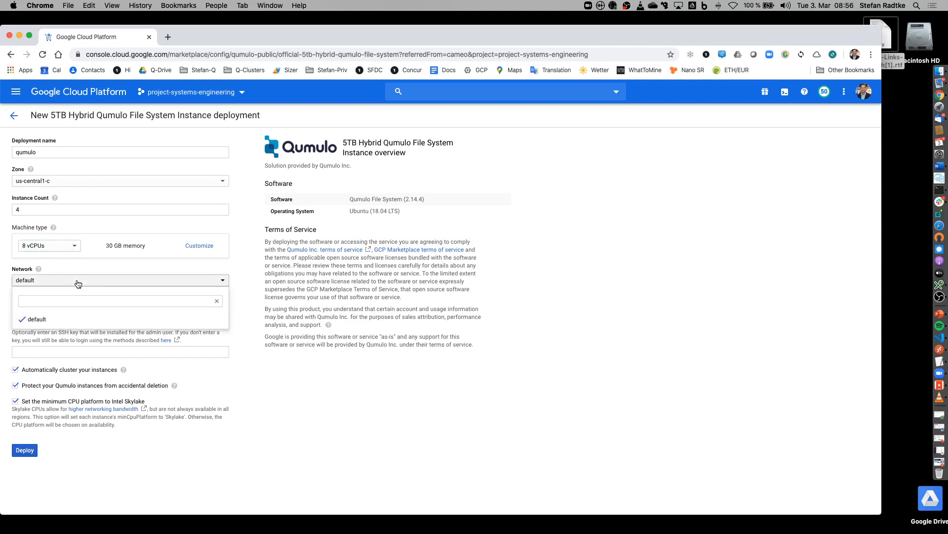
left_click(77, 283)
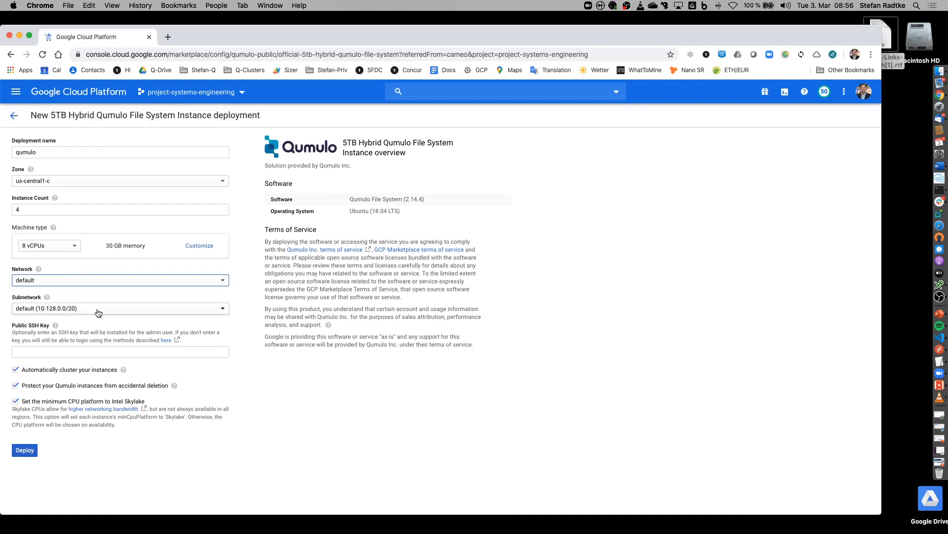
left_click(99, 313)
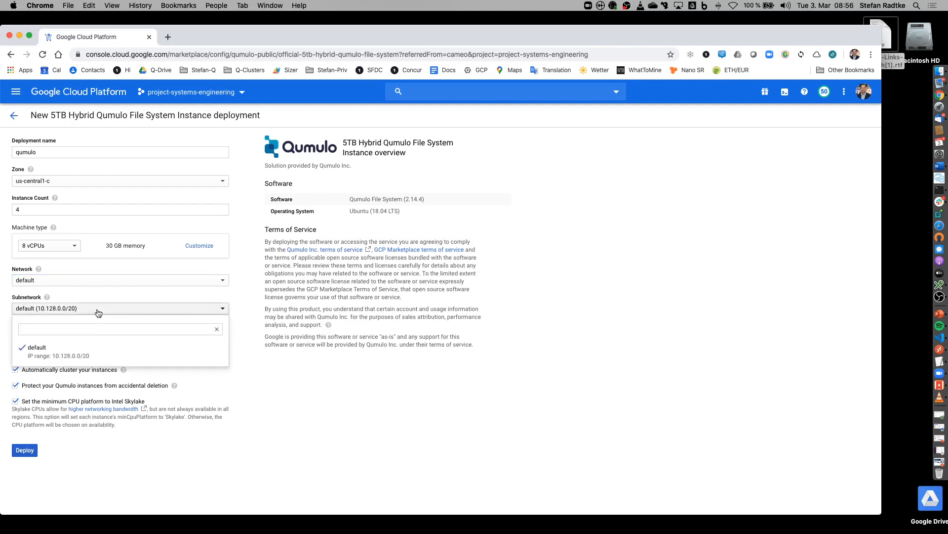
left_click(98, 312)
Step: Paste the SSH public key and deploy the Qumulo cluster
left_click(26, 351)
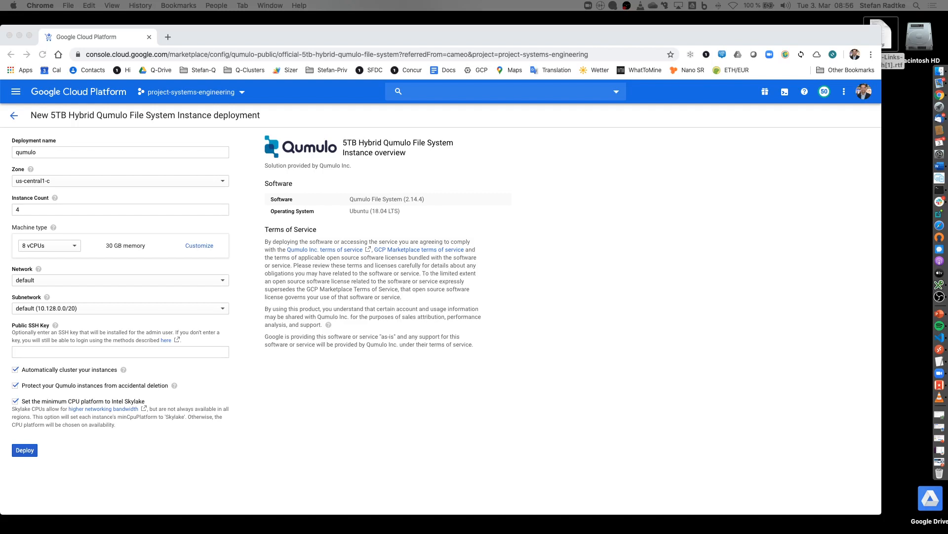
left_click(34, 350)
key("super+v")
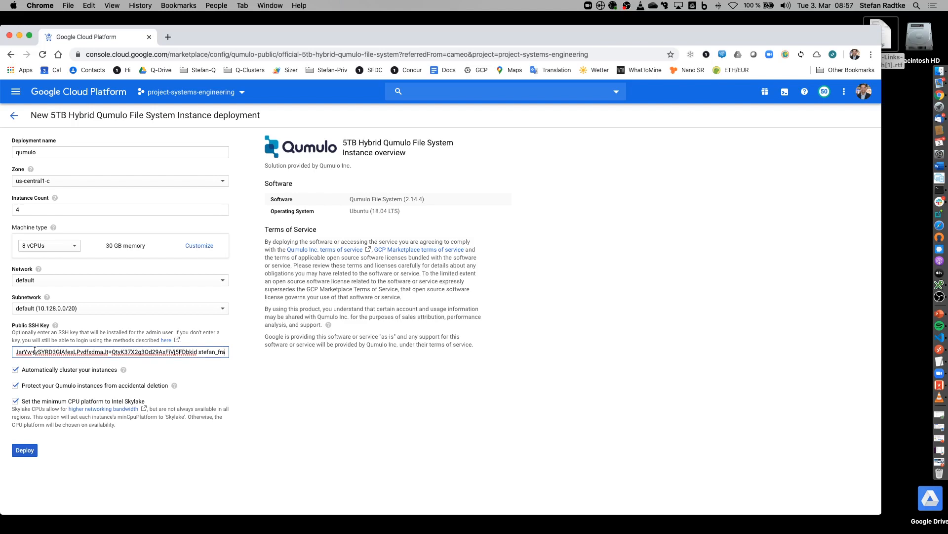
left_click(26, 450)
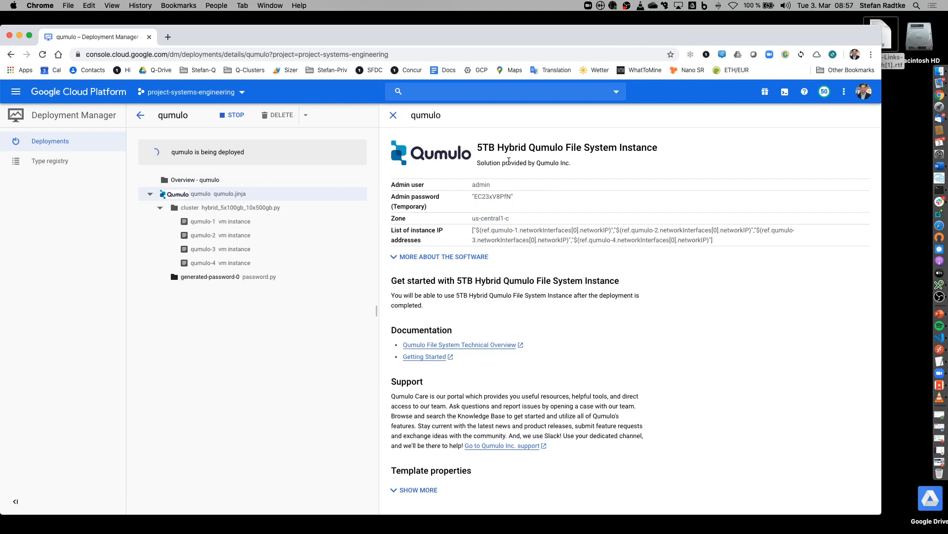
Step: Select the temporary admin password in the finished deployment's details
left_click_drag(475, 196, 543, 213)
left_click(477, 191)
left_click_drag(478, 196, 514, 198)
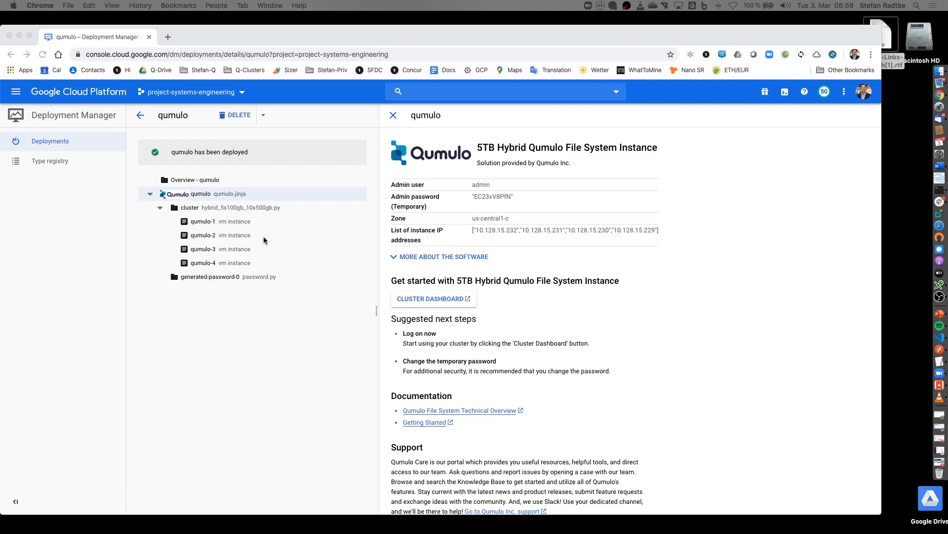
Step: Go to Compute Engine VM instances to see qumulo-1 through qumulo-4
left_click(19, 97)
left_click(16, 91)
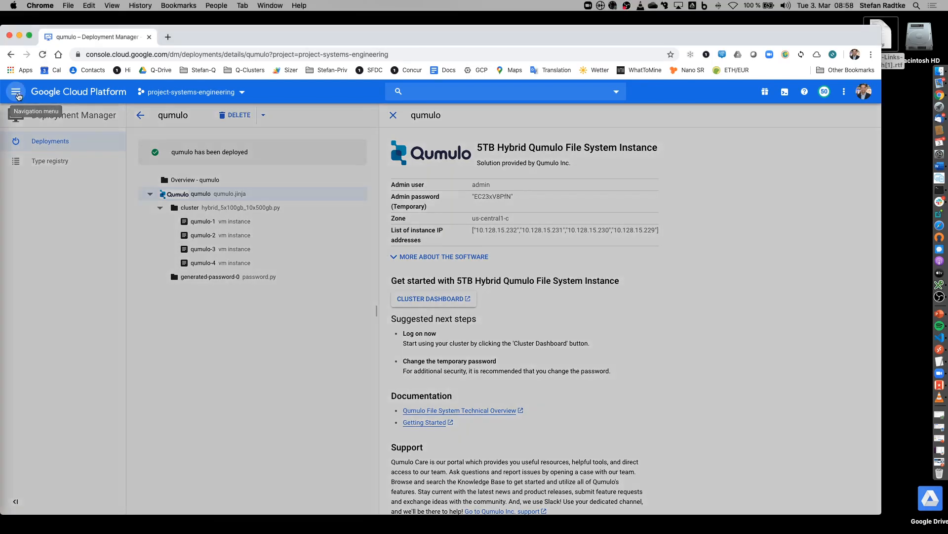
left_click(57, 143)
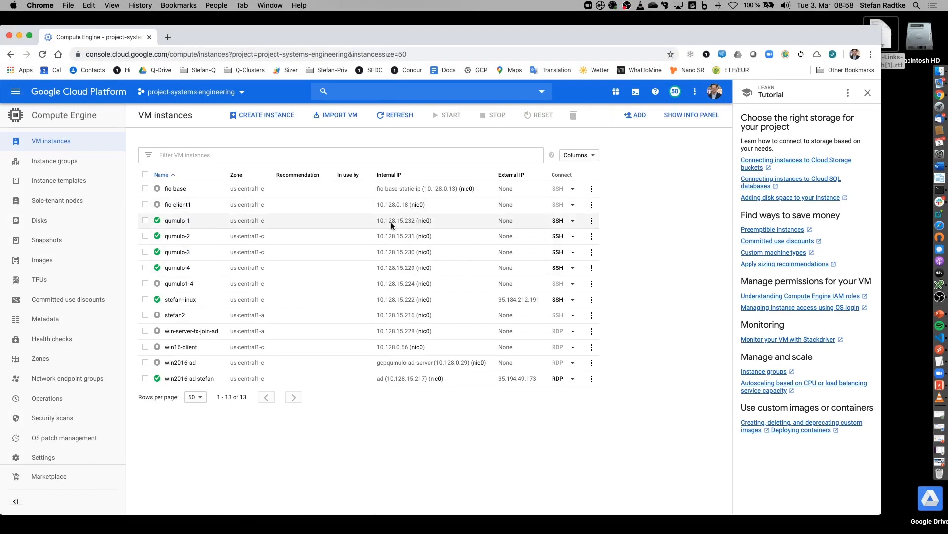
Step: Open an SSH session to qumulo-1, run pwd, and move the terminal off the VM list
left_click(557, 221)
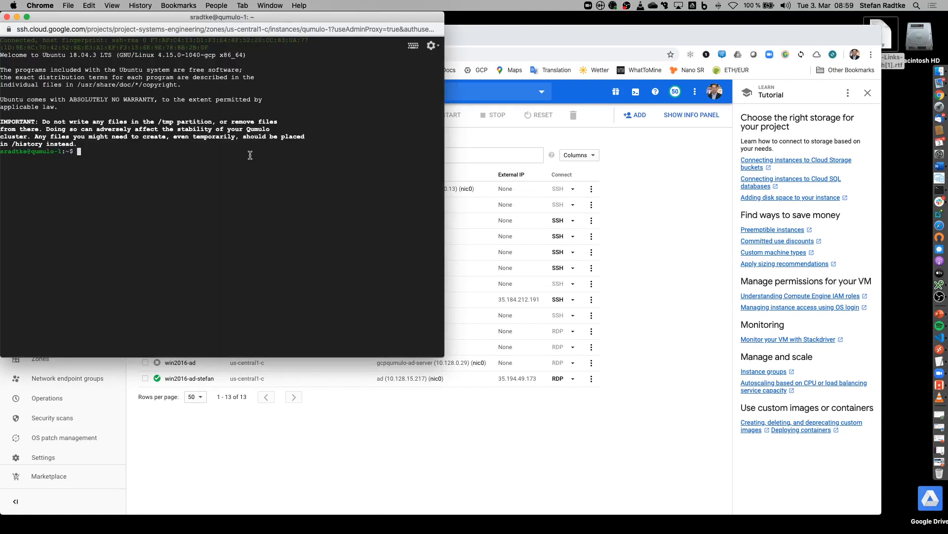
left_click_drag(213, 18, 715, 149)
type("pwd")
key("Return")
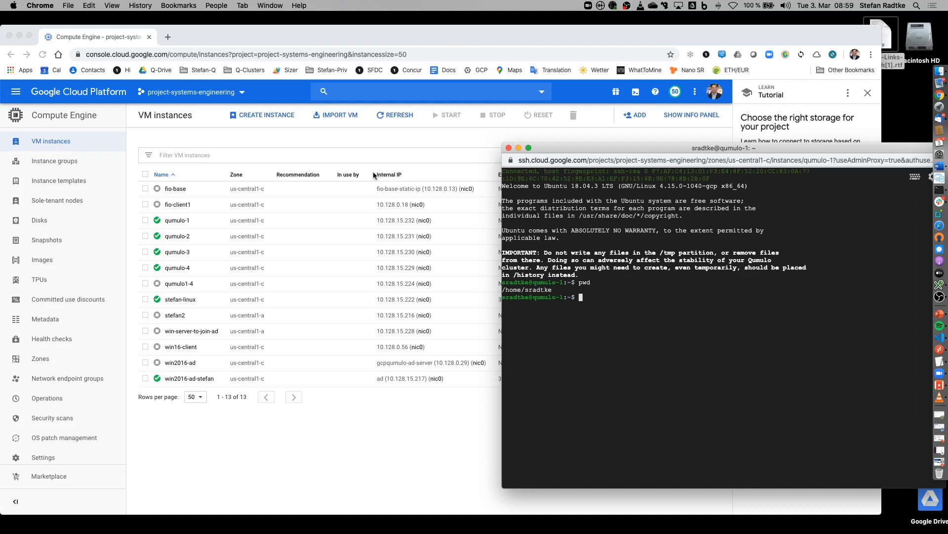
left_click_drag(619, 148, 499, 397)
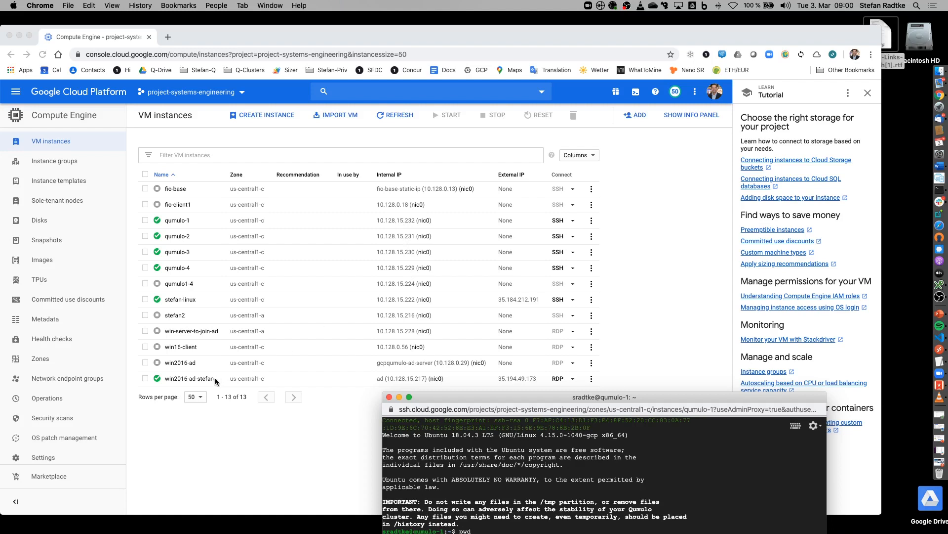
left_click_drag(473, 397, 458, 418)
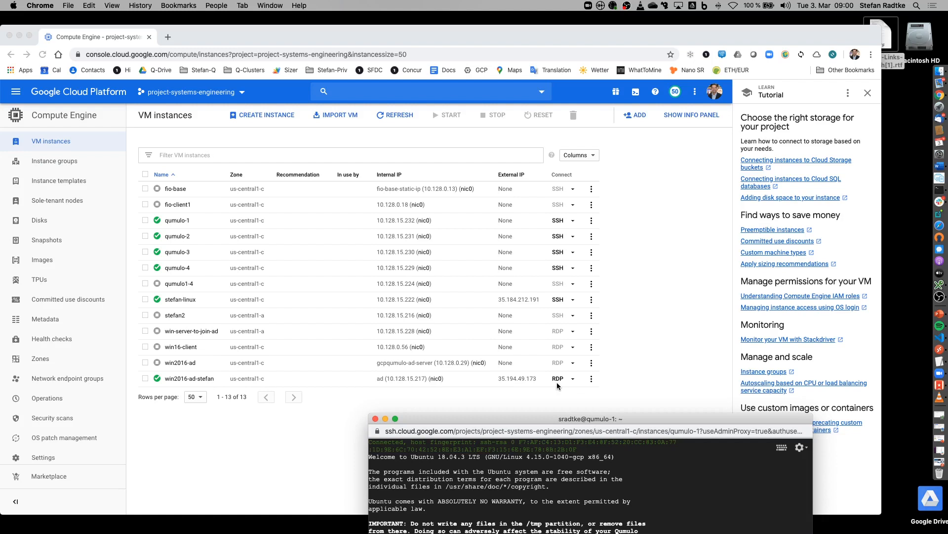
Step: Check the remote Windows desktop in Microsoft Remote Desktop via Mission Control
key("ctrl+Up")
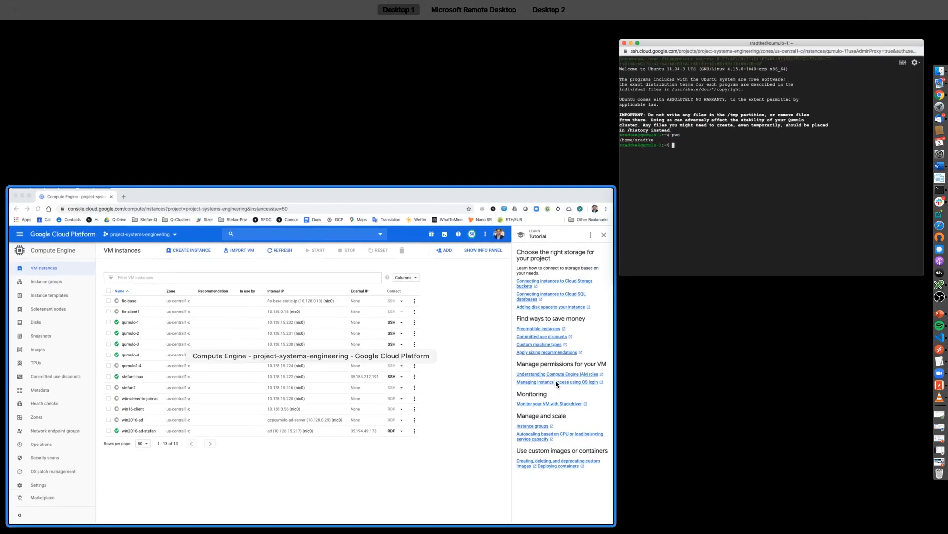
mouse_move(510, 3)
left_click(525, 29)
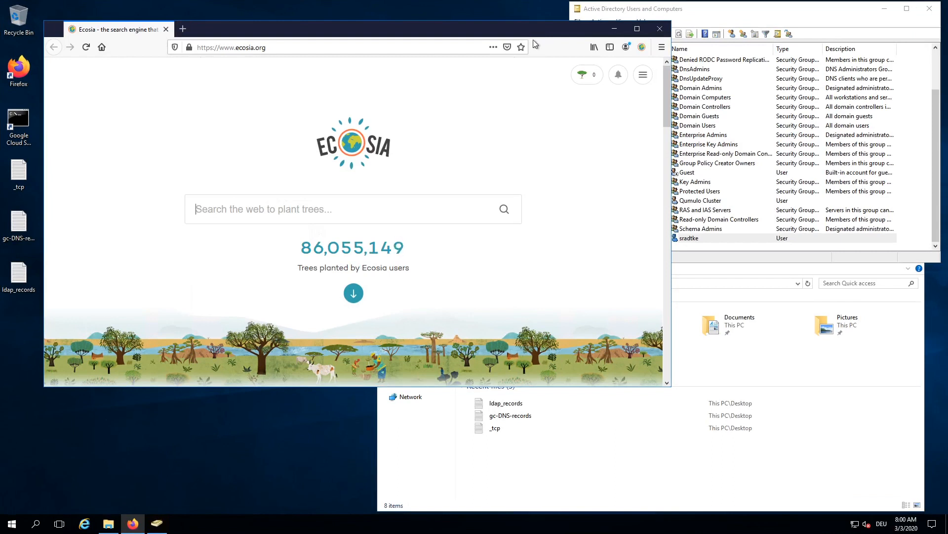
Step: Copy qumulo-1's internal IP 10.128.15.232 from the Compute Engine instance list
key("ctrl+Up")
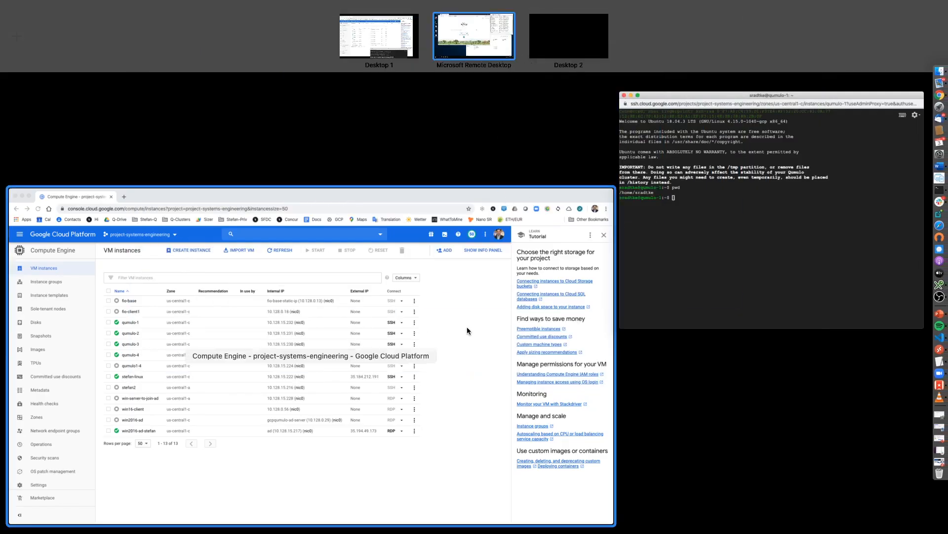
left_click(467, 327)
left_click_drag(377, 220, 413, 220)
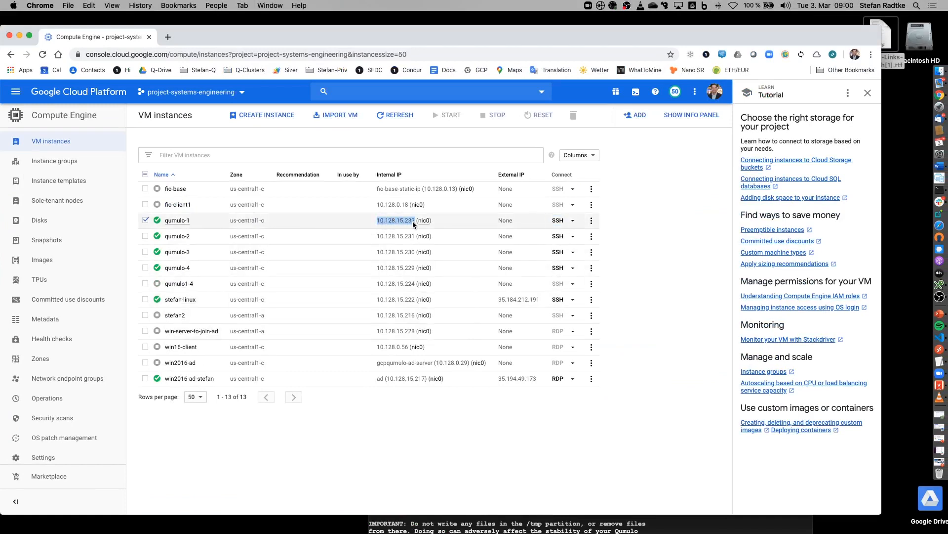
key("super+c")
key("ctrl+Up")
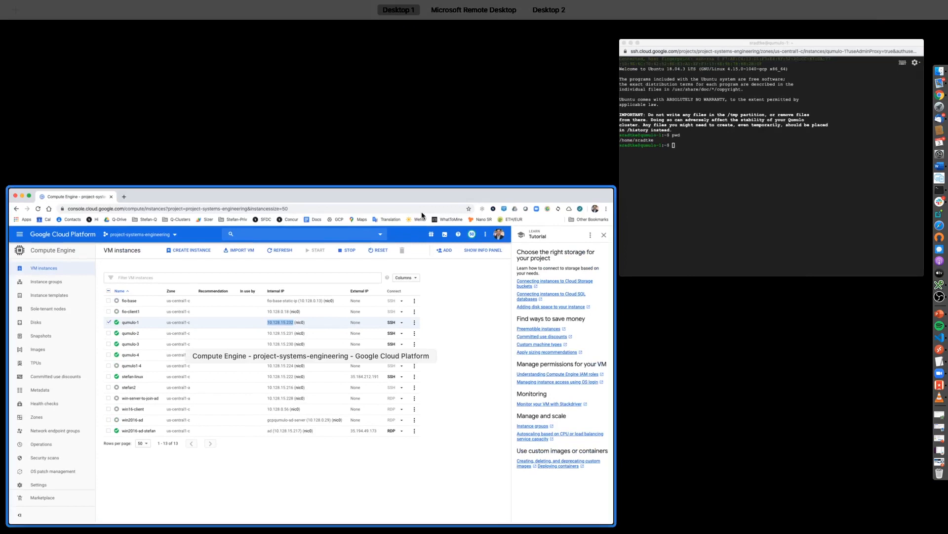
Step: Load 10.128.15.232 in Firefox on the remote desktop, replacing the Ecosia address
left_click(461, 23)
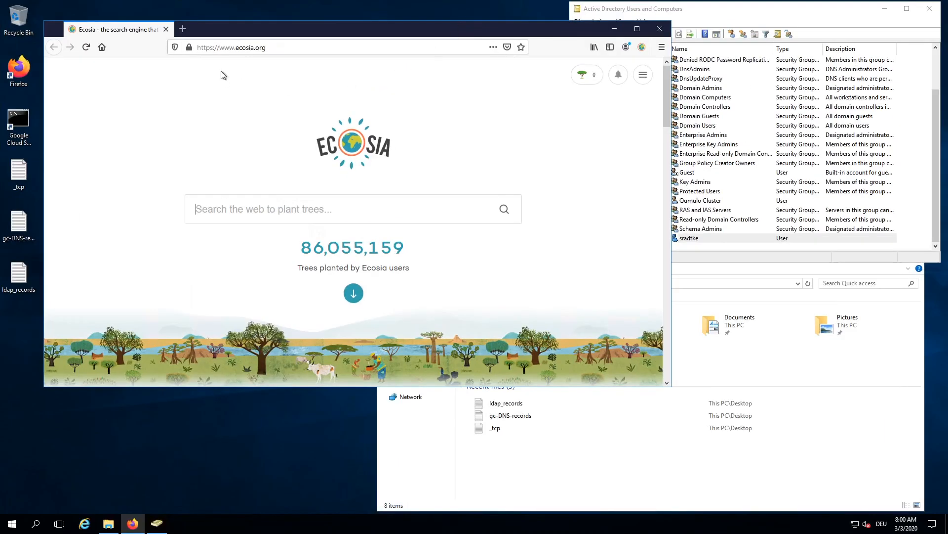
left_click(280, 47)
left_click(279, 47)
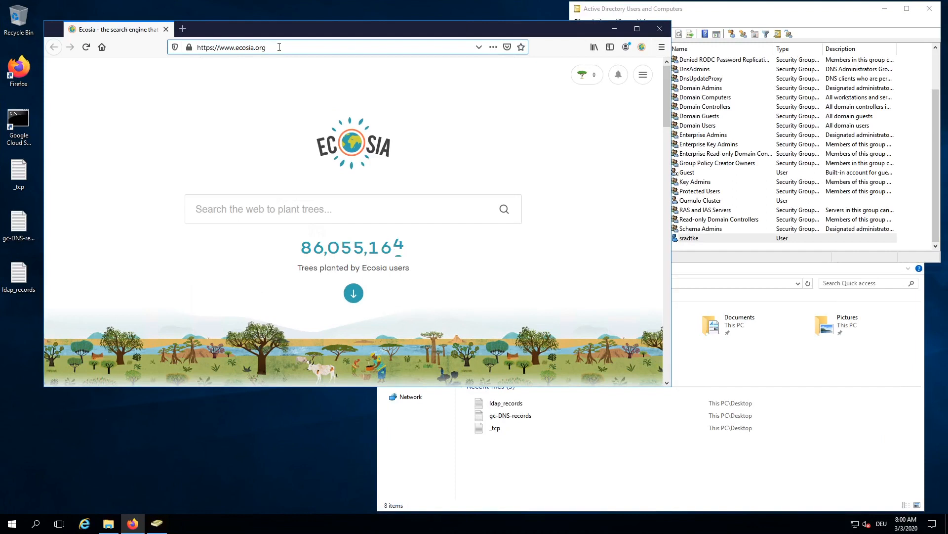
key("ctrl+v")
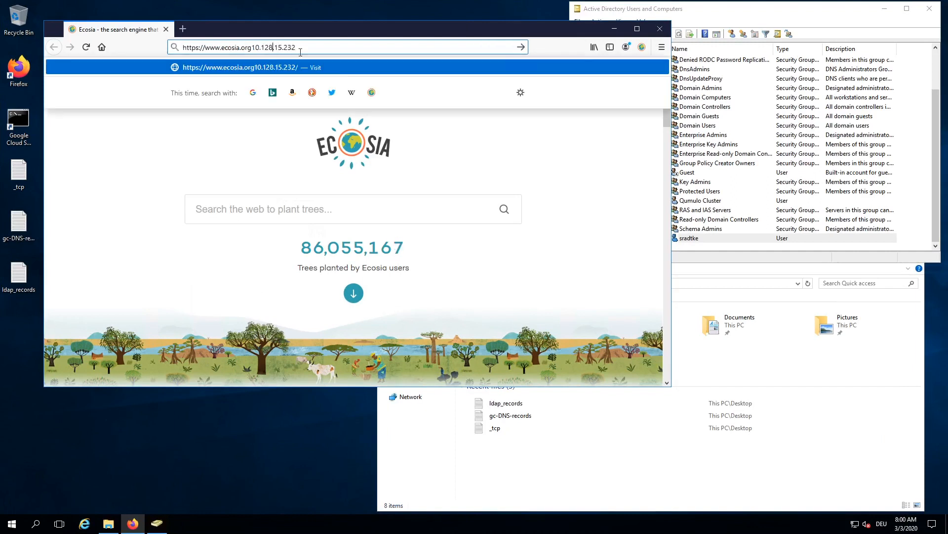
left_click_drag(298, 48, 174, 48)
key("ctrl+v")
key("Return")
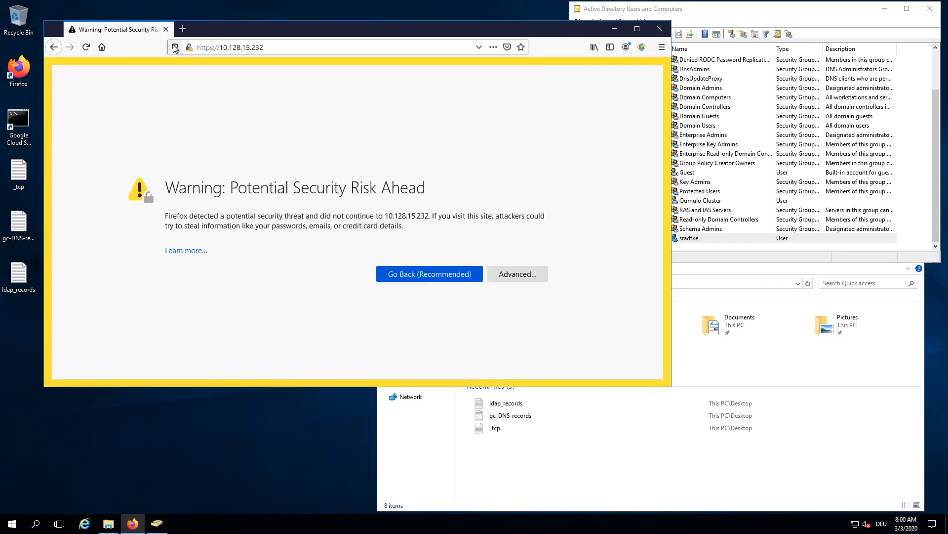
Step: Maximize Firefox and accept the self-signed certificate warning to continue
left_click(637, 28)
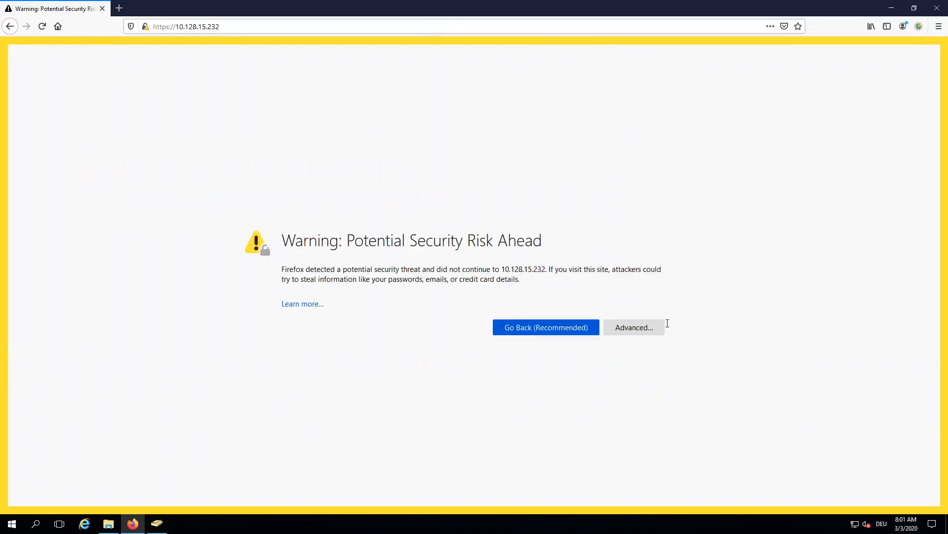
left_click(633, 327)
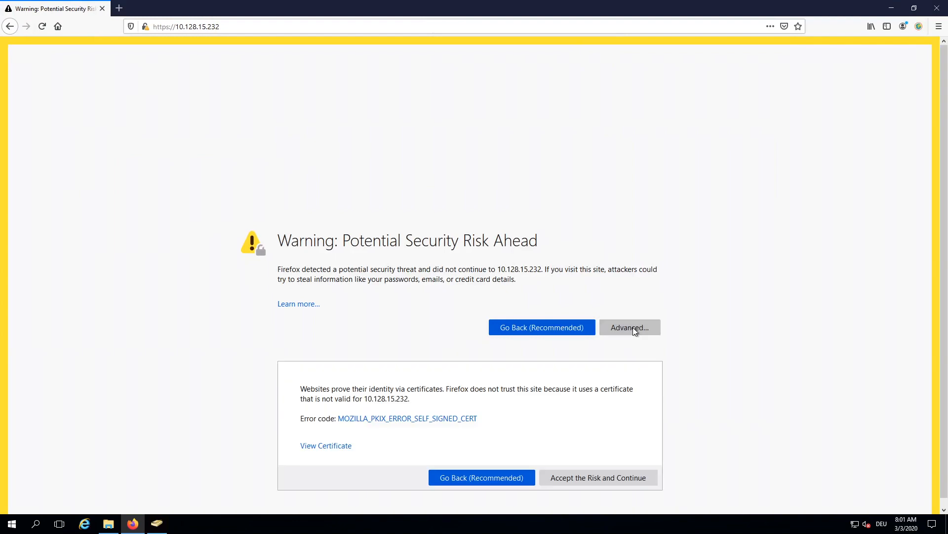
left_click(597, 477)
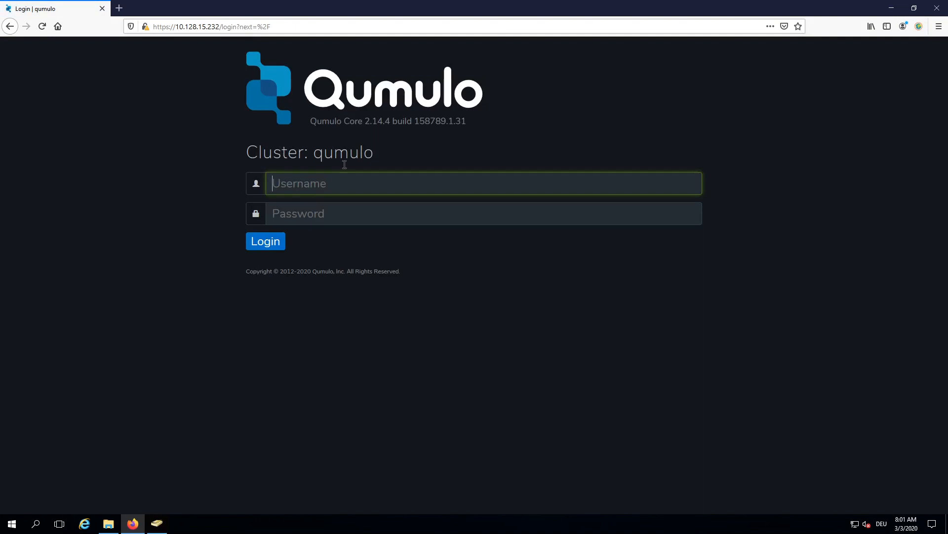
Step: Log in as admin with the copied password and decline Firefox's save-login prompt
type("admin")
key("Tab")
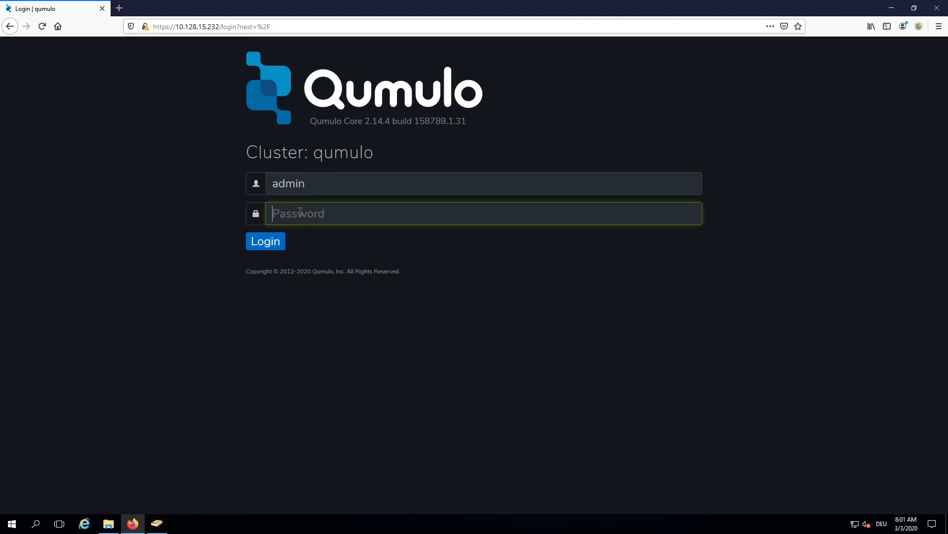
key("ctrl+v")
left_click(271, 247)
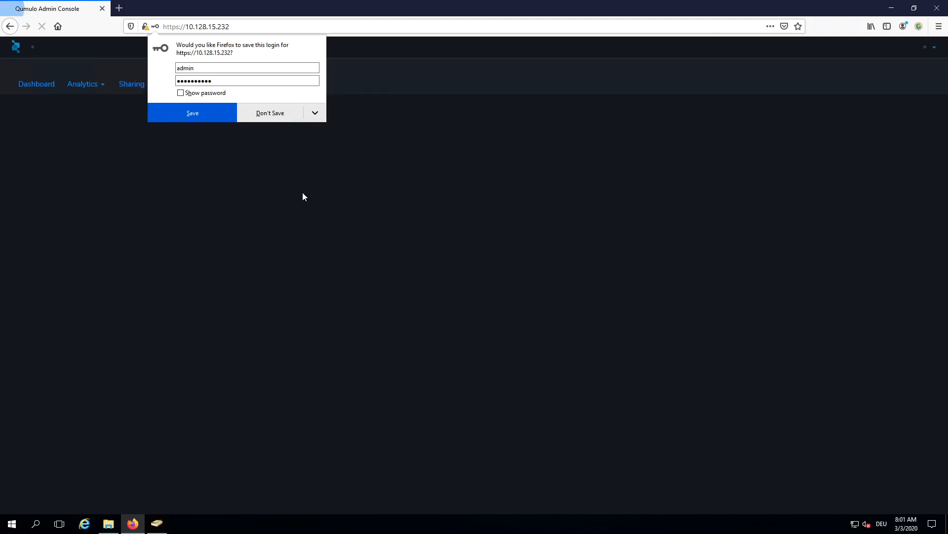
left_click(271, 117)
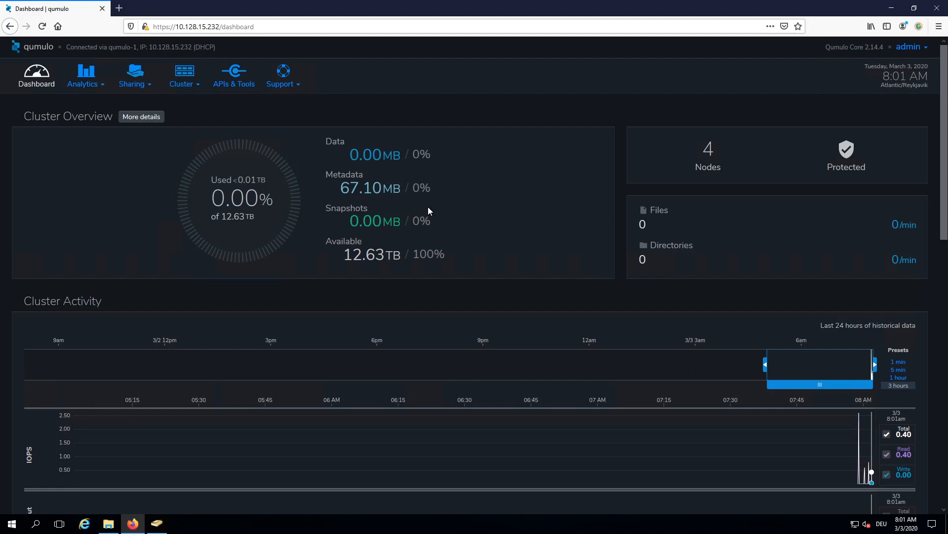
scroll(428, 206, "down", 4)
scroll(428, 205, "up", 4)
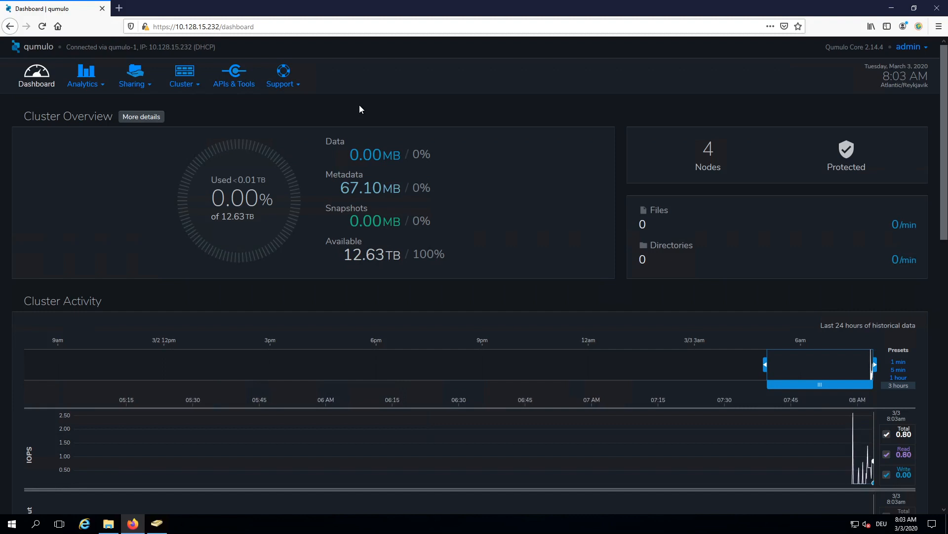
Step: Browse the Analytics, Sharing and Cluster menus and view Local Users & Groups
left_click(99, 85)
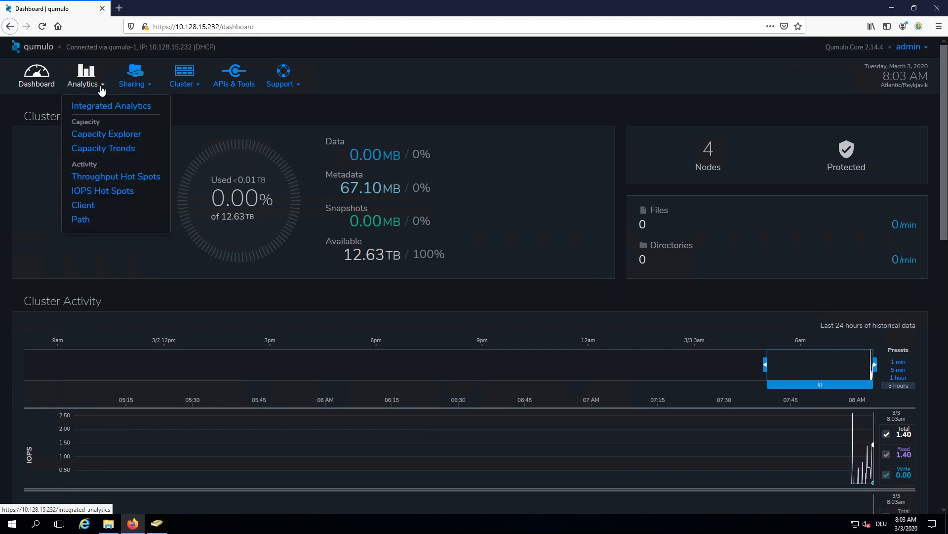
left_click(146, 87)
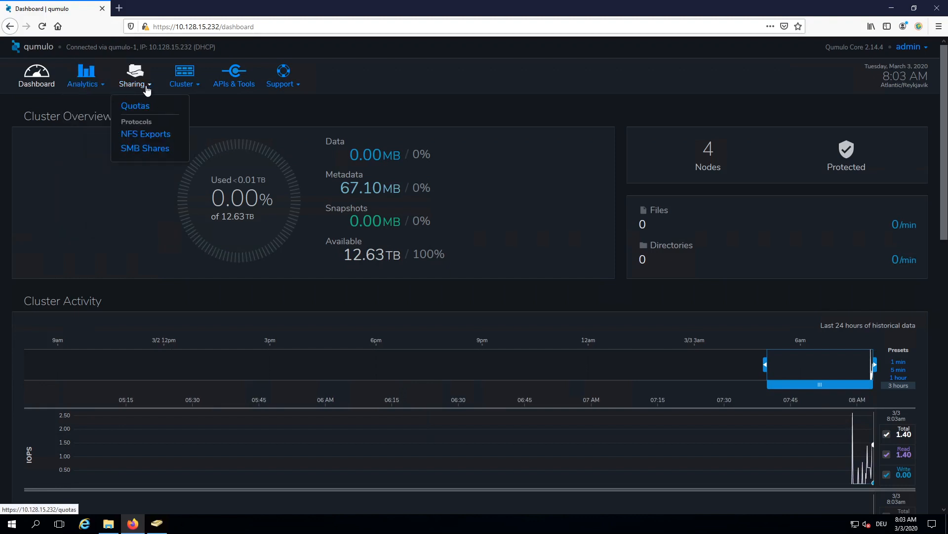
left_click(197, 88)
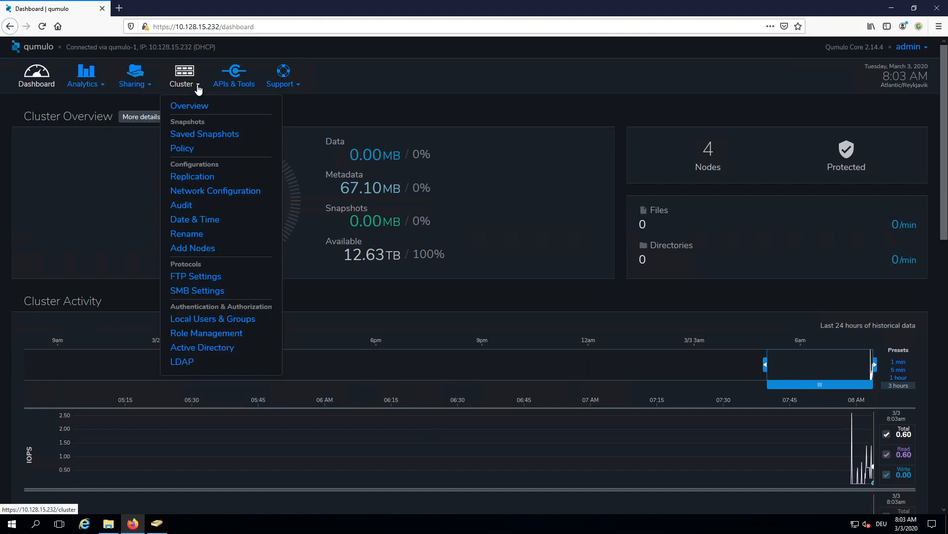
left_click(220, 322)
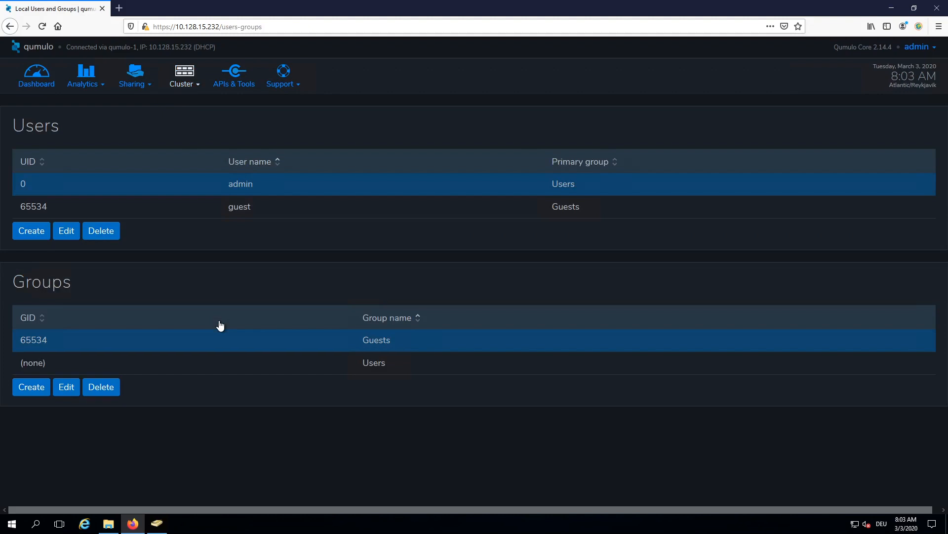
Step: Open the Cluster > Active Directory domain join form
left_click(192, 85)
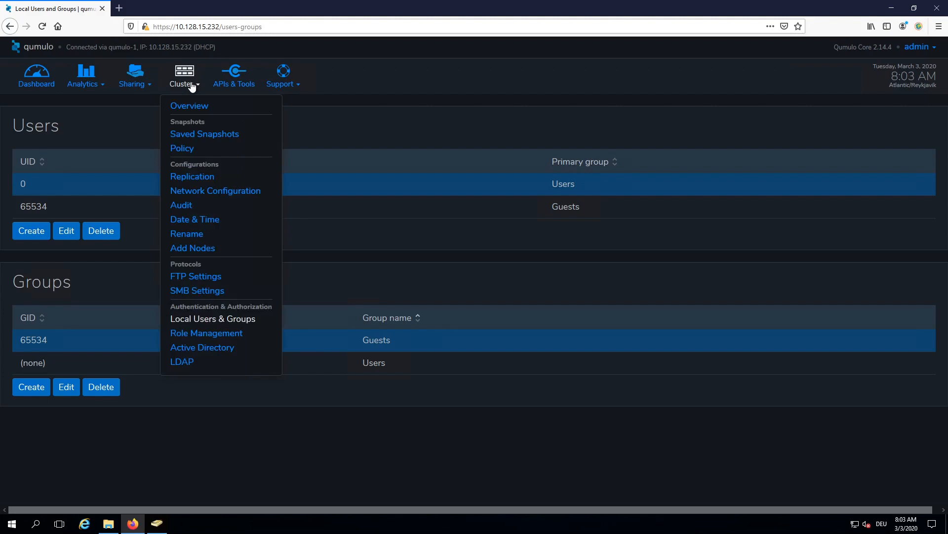
left_click(210, 349)
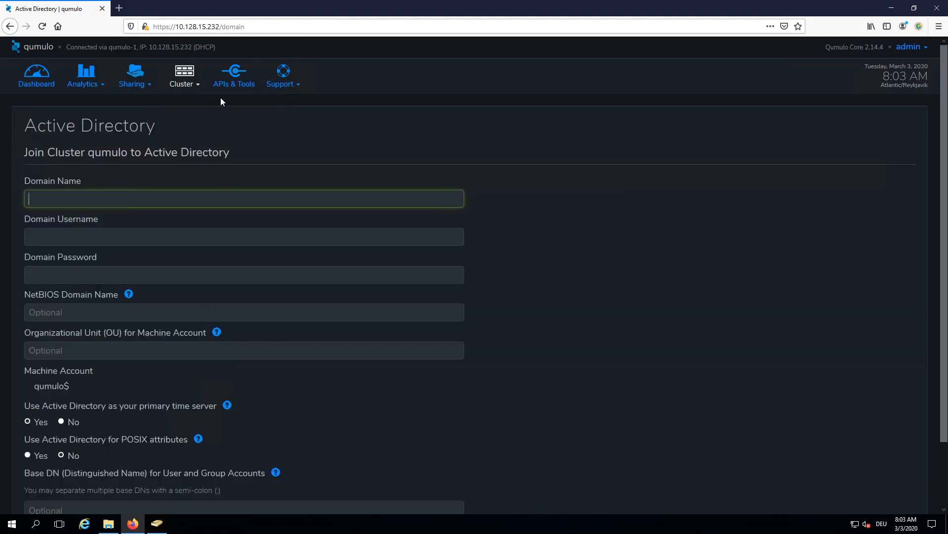
left_click(194, 85)
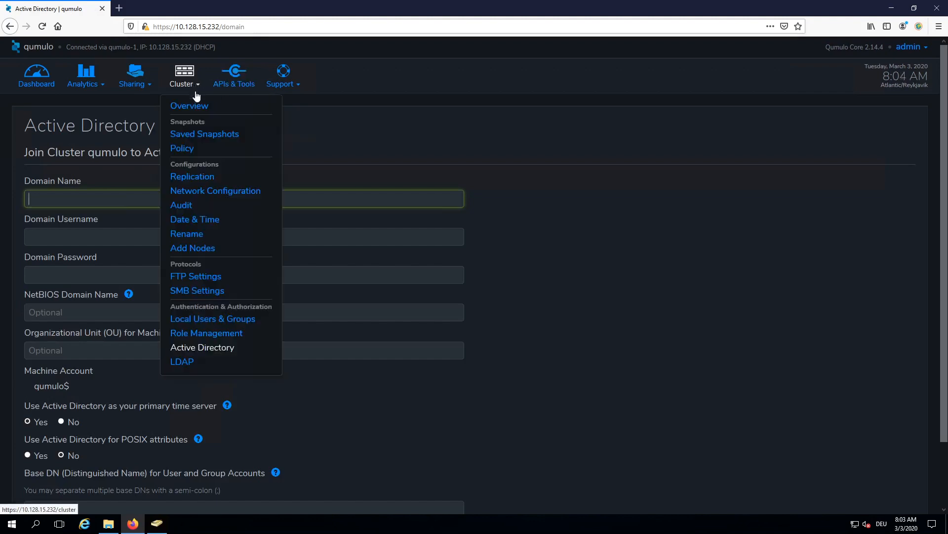
Step: Open Network Configuration and select the DNS server 169.254.169.254 and the search domain entries
left_click(207, 190)
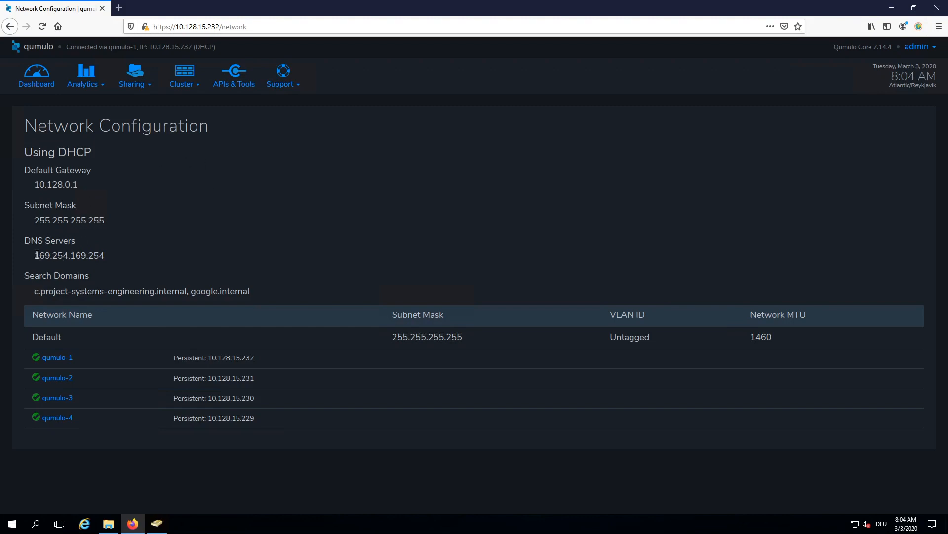
left_click_drag(35, 256, 113, 255)
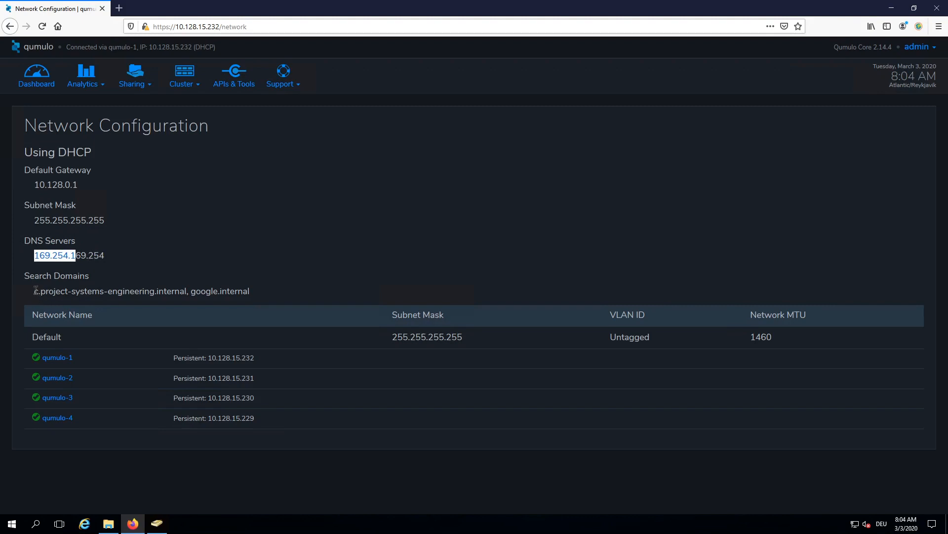
left_click_drag(35, 290, 256, 293)
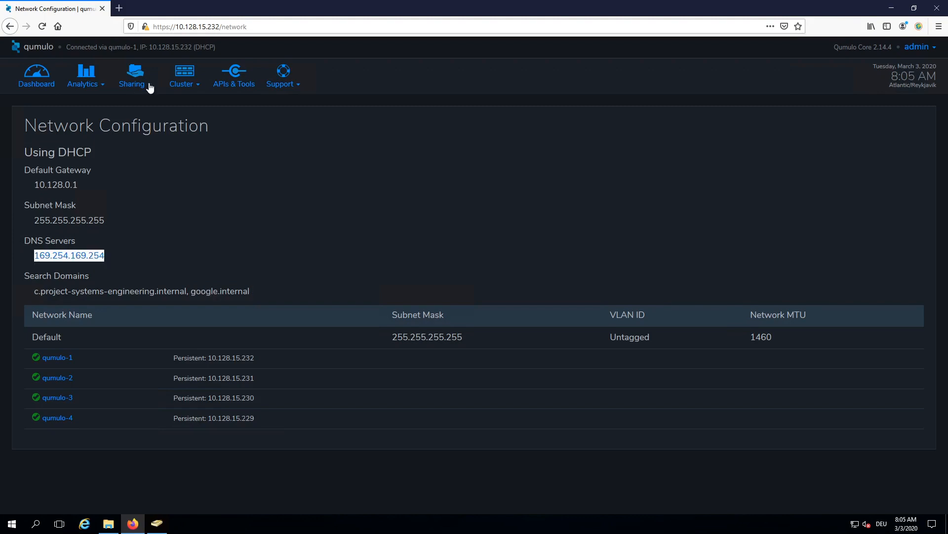
Step: Go to the cluster's Active Directory join page
left_click(148, 87)
left_click(133, 102)
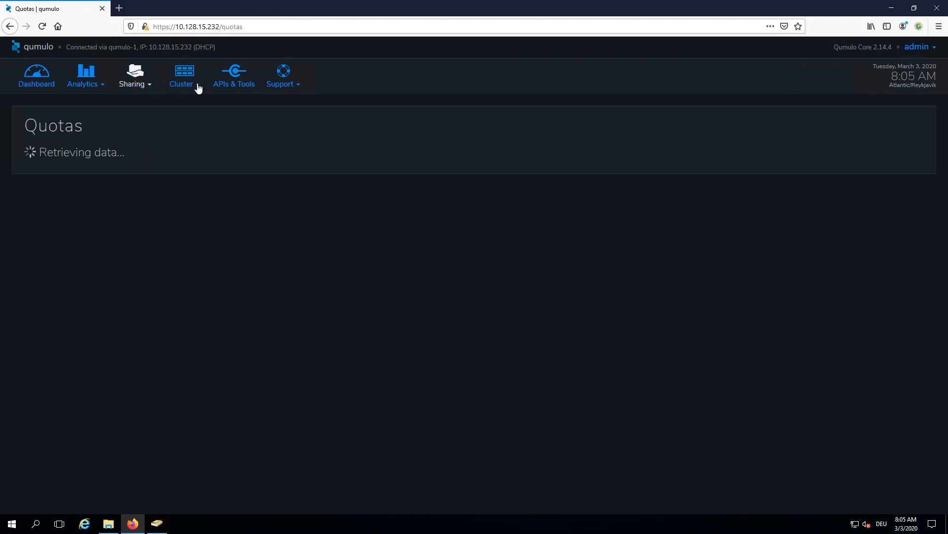
left_click(198, 88)
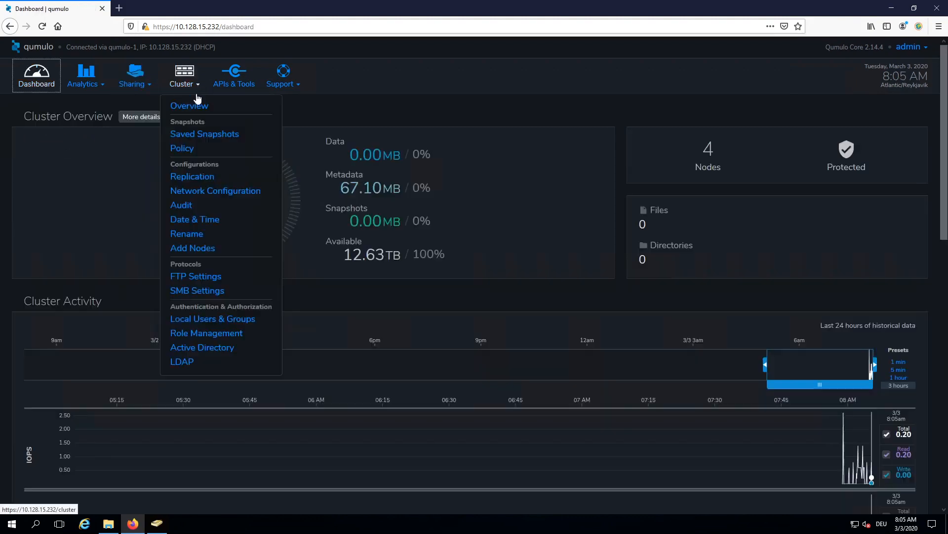
left_click(202, 348)
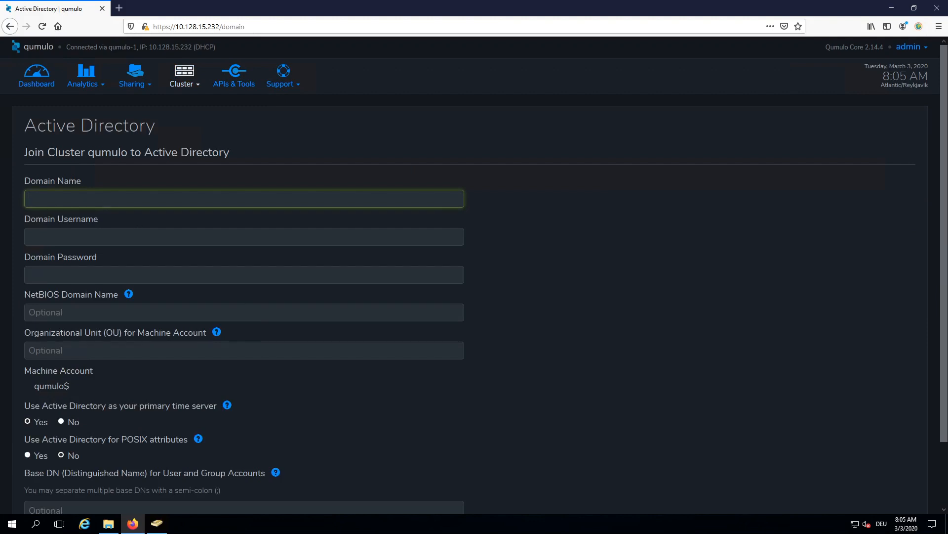
Step: Enter domain name c.project-systems-engineering.internal and the domain admin's username
type("c.project-systems-engineering.internal")
left_click(55, 240)
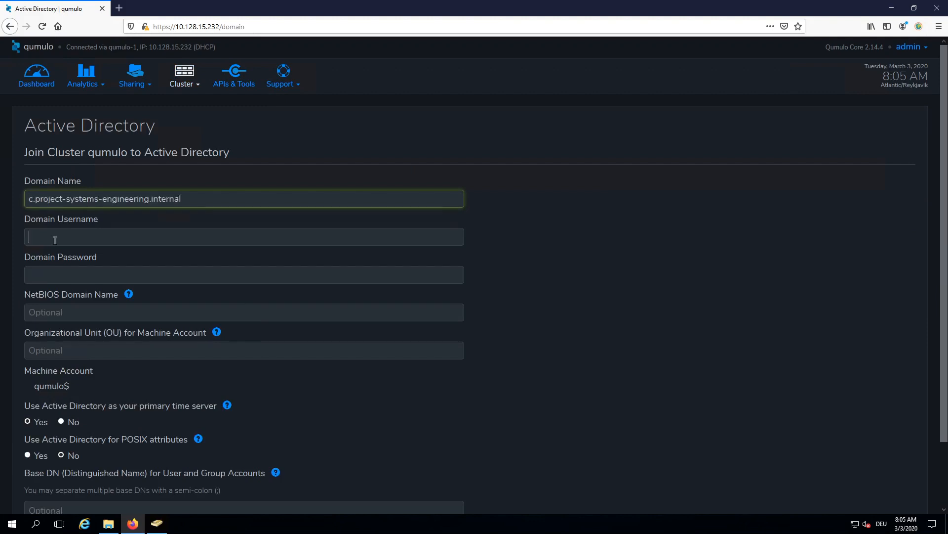
left_click(55, 275)
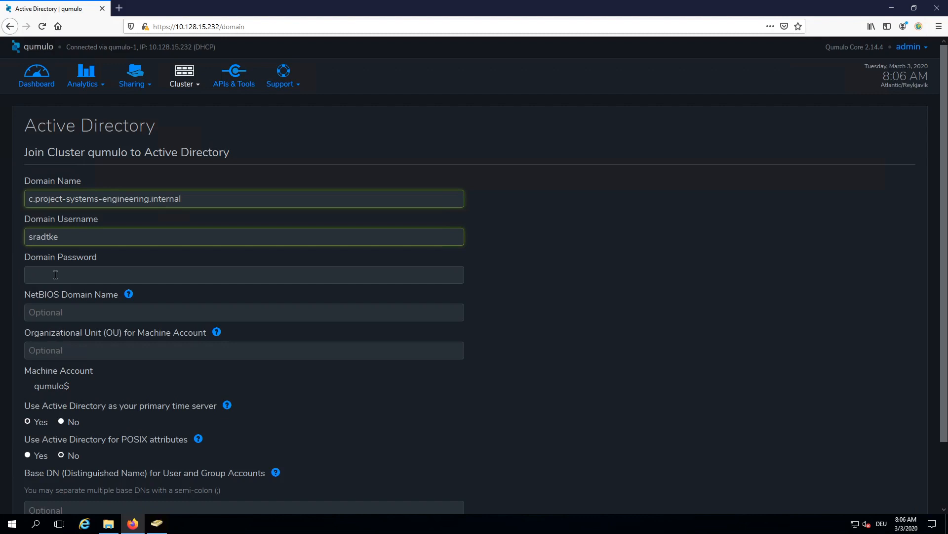
left_click(915, 9)
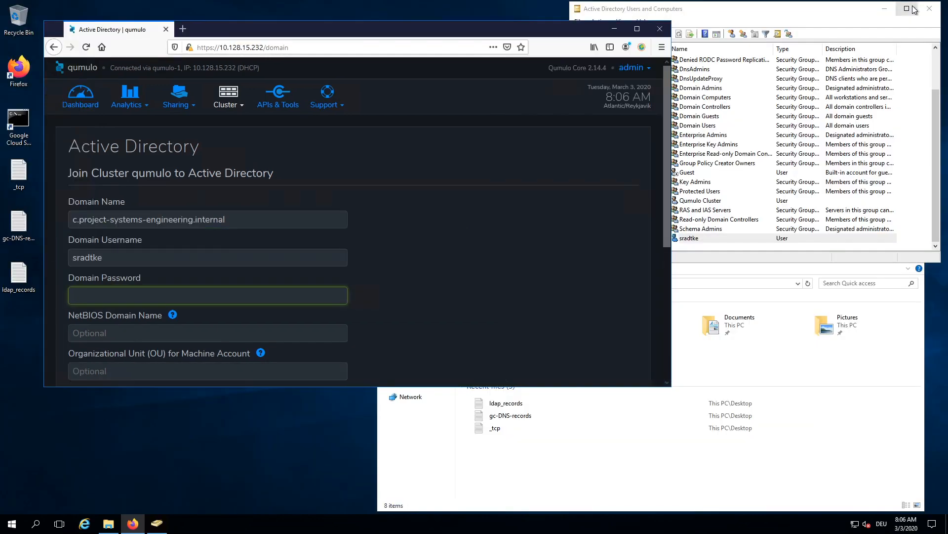
left_click(772, 12)
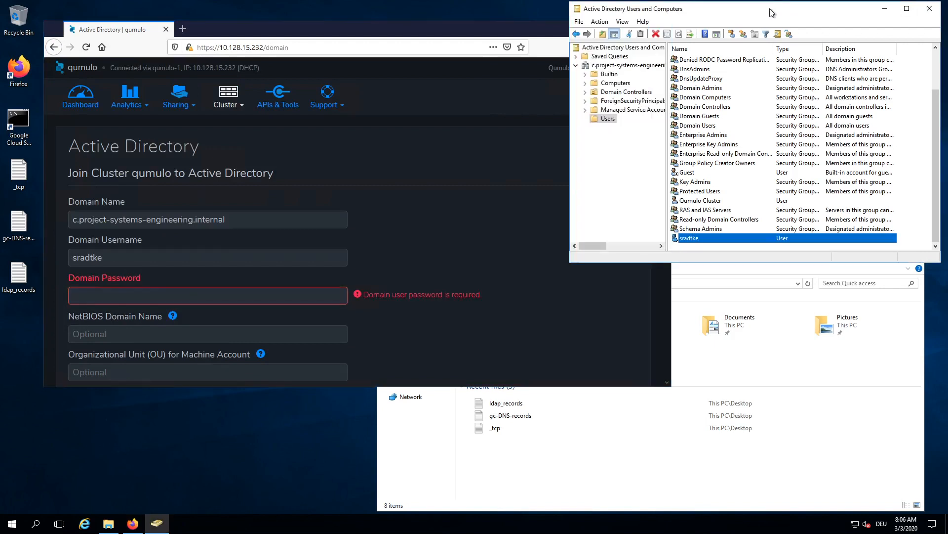
double_click(690, 238)
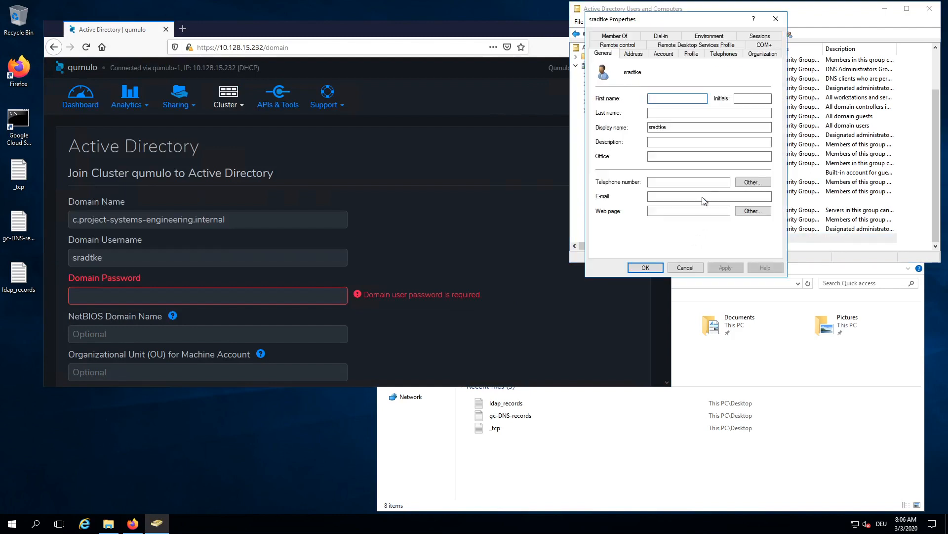
left_click(626, 38)
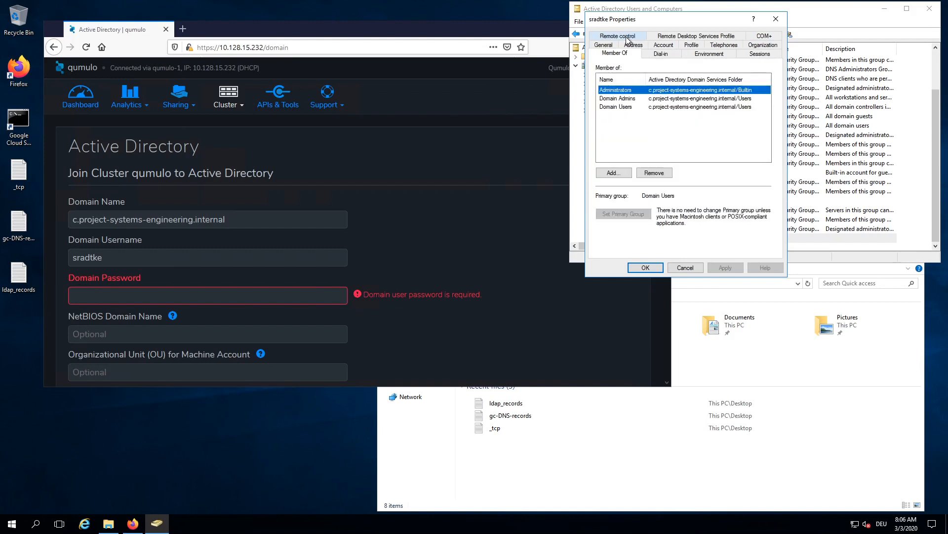
left_click(633, 101)
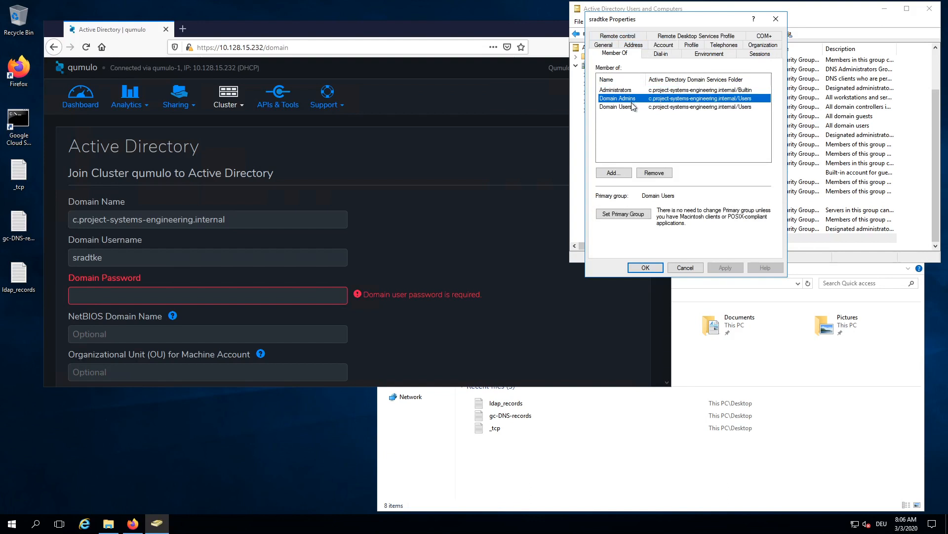
left_click(686, 268)
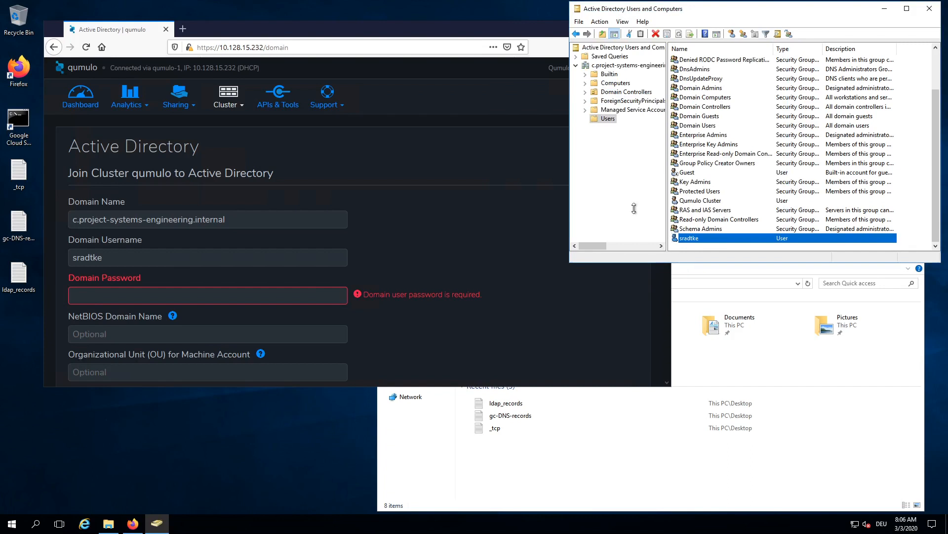
left_click(131, 40)
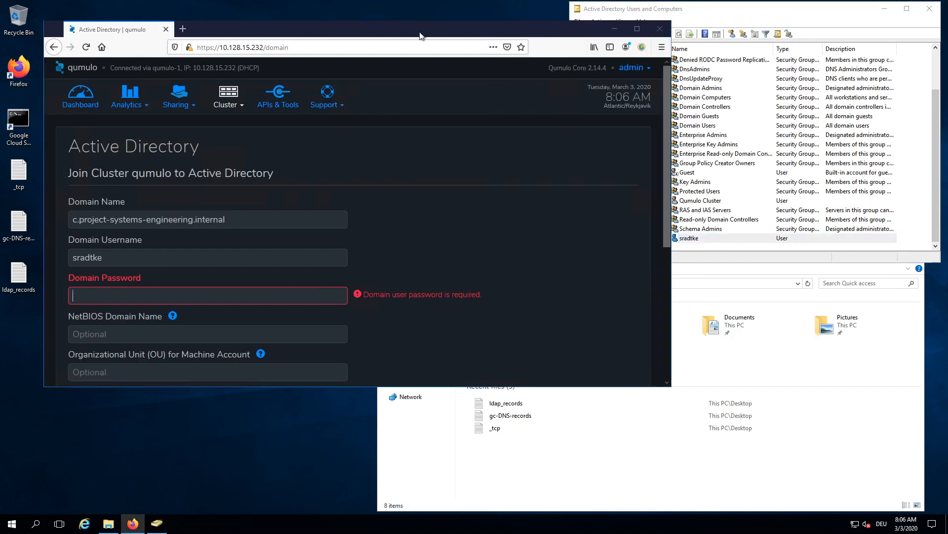
left_click(638, 29)
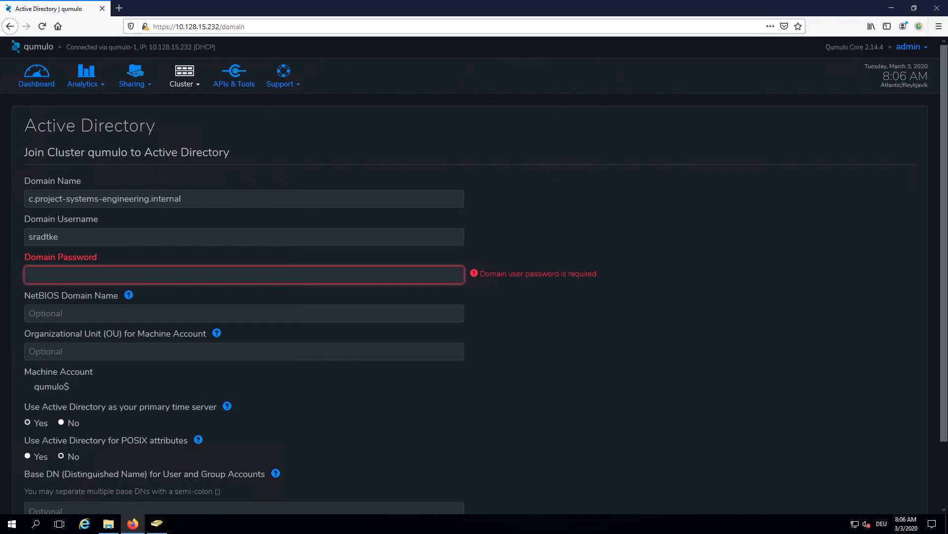
Step: Enter the domain password and NetBIOS name qumulo-internal, and use AD for POSIX attributes
key("ctrl+v")
left_click(44, 313)
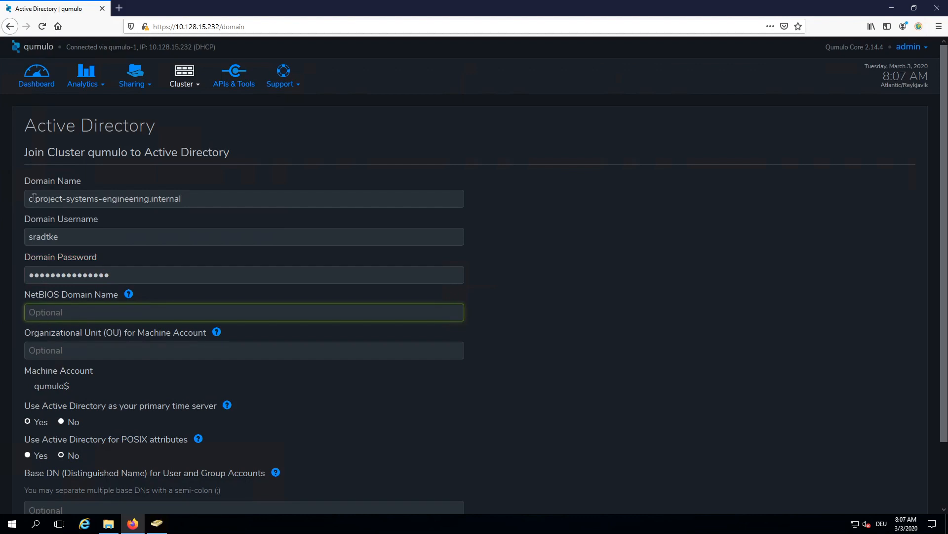
type("qumulo-internal")
scroll(255, 349, "down", 1)
scroll(259, 349, "down", 1)
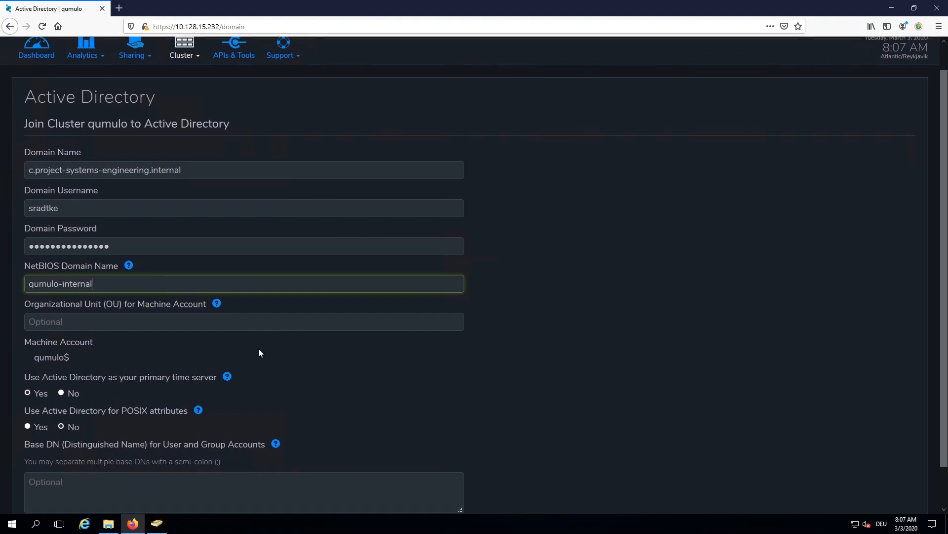
scroll(260, 352, "down", 1)
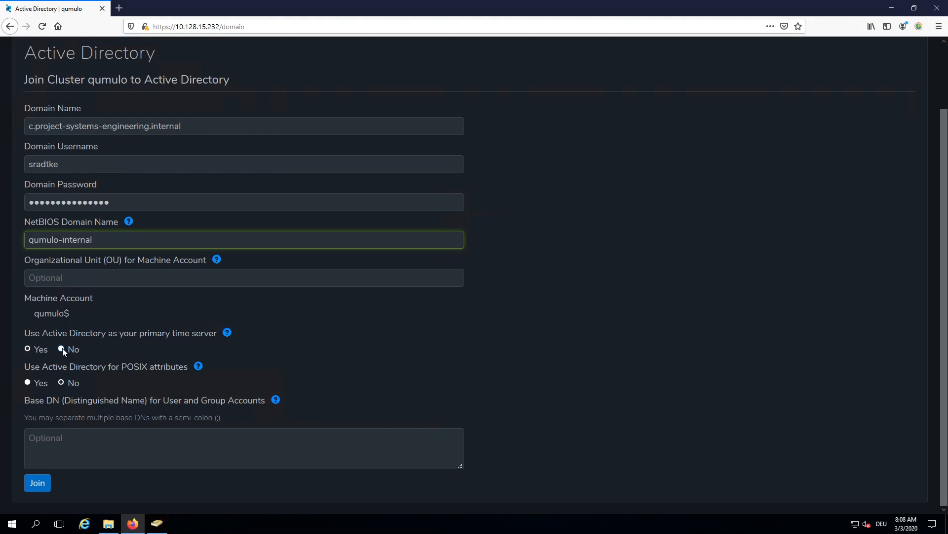
left_click(28, 382)
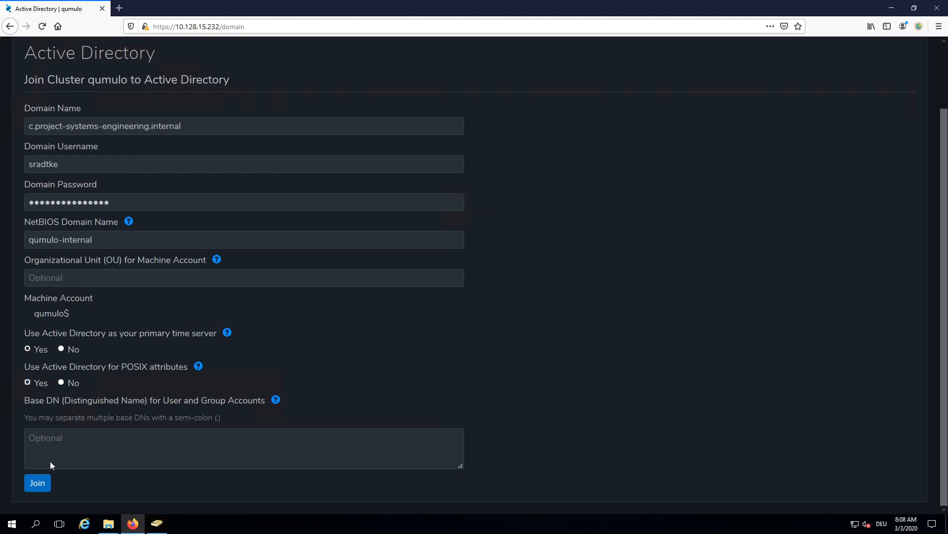
left_click(40, 483)
Step: Submit the AD join and save the login in Firefox; the domain name is rejected
left_click(39, 483)
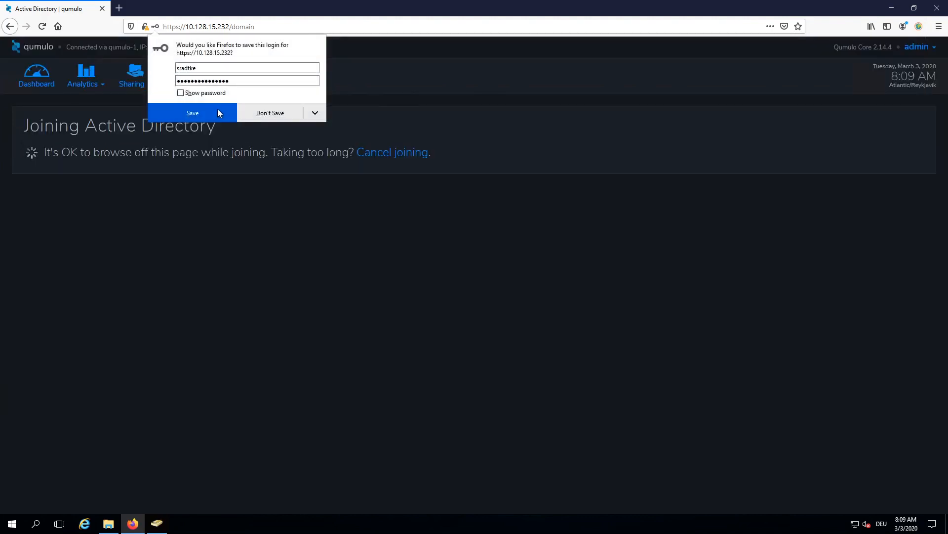
left_click(219, 113)
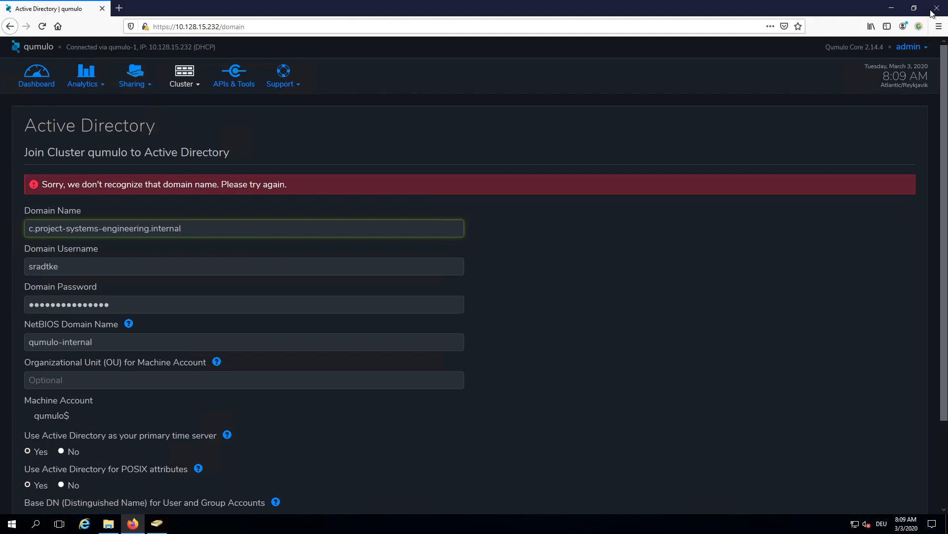
left_click(913, 9)
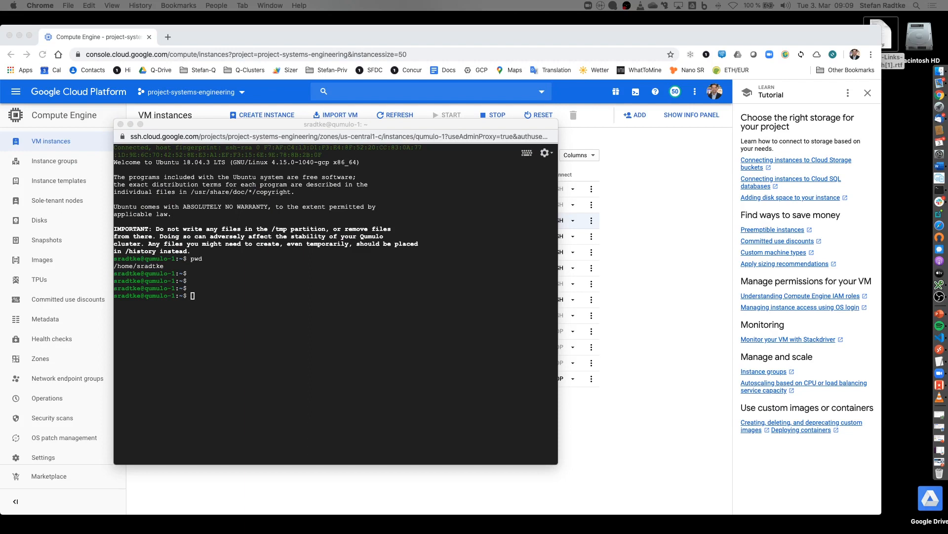
Step: Ping the AD server from the cluster node's SSH terminal to confirm it responds
left_click(210, 331)
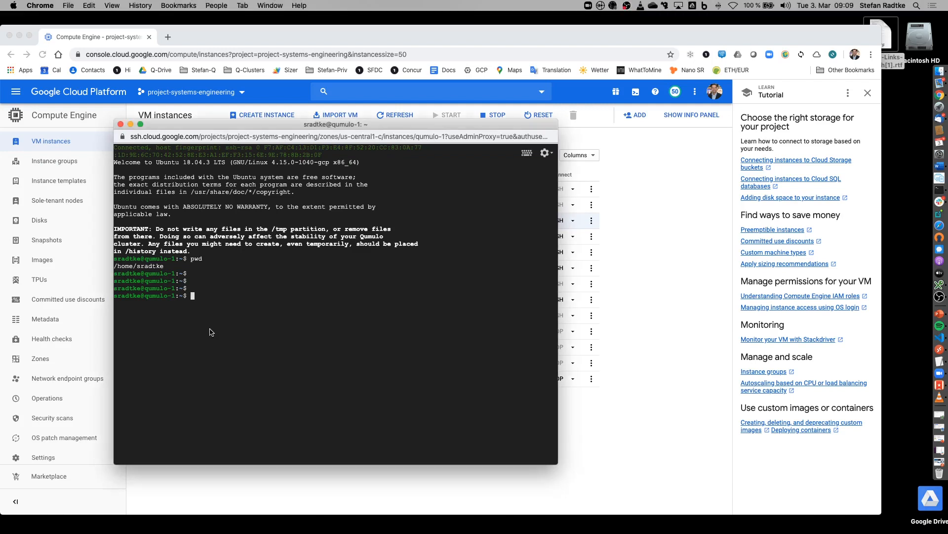
type("ping win2016-ad")
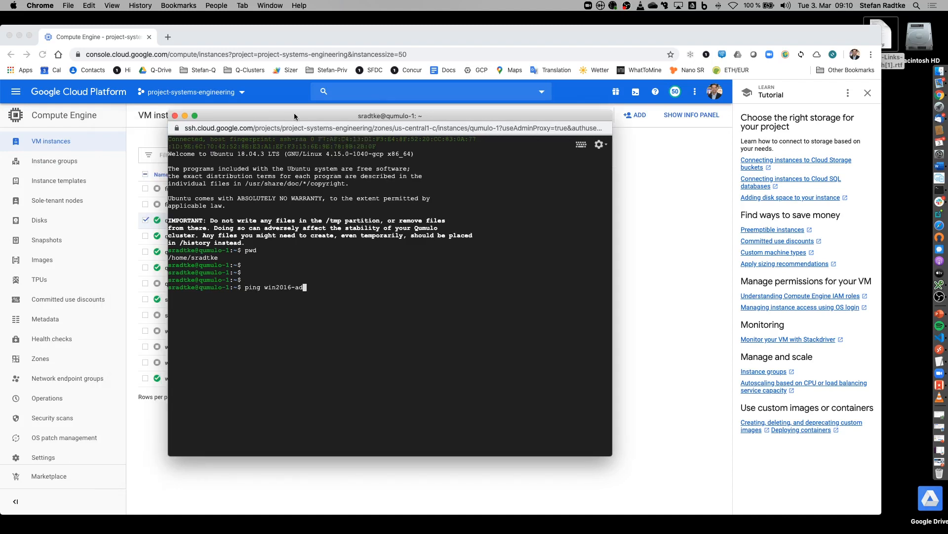
type("-stefan.")
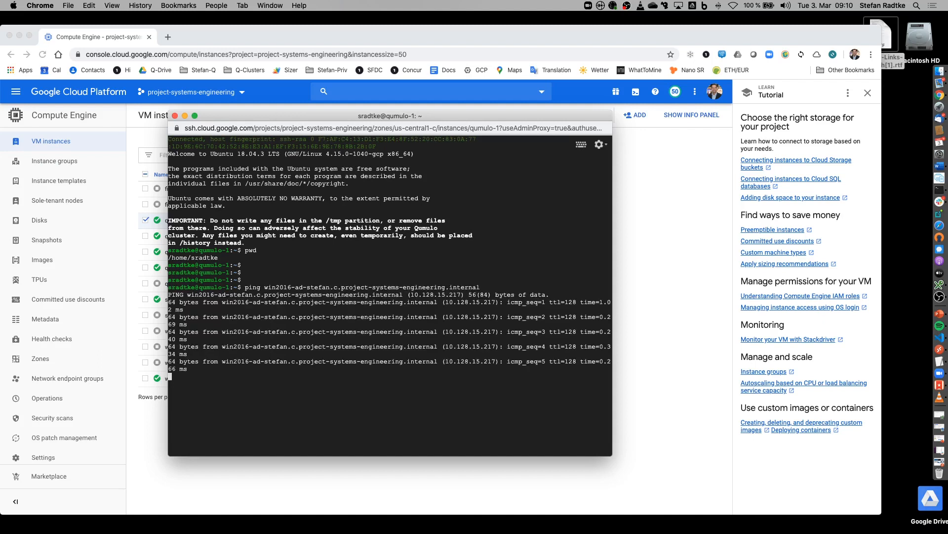
type("c")
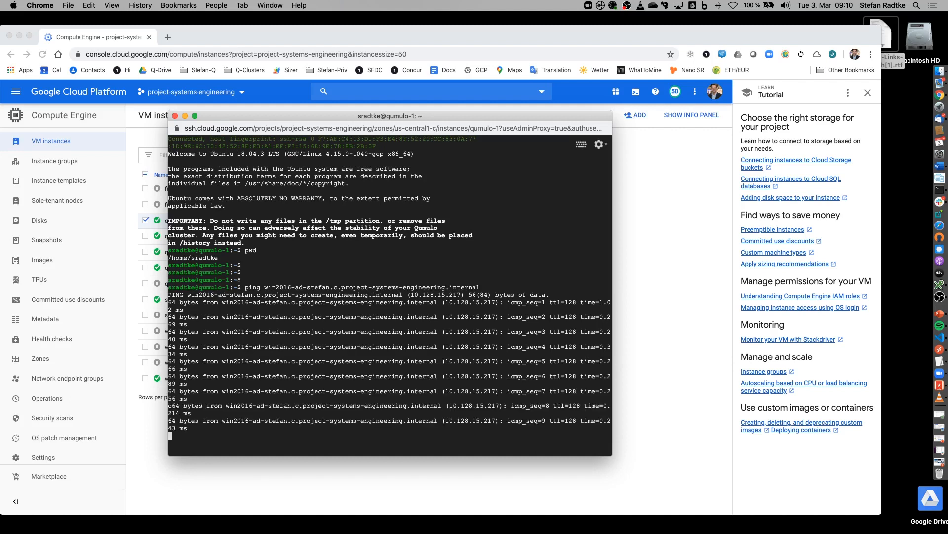
key("ctrl+c")
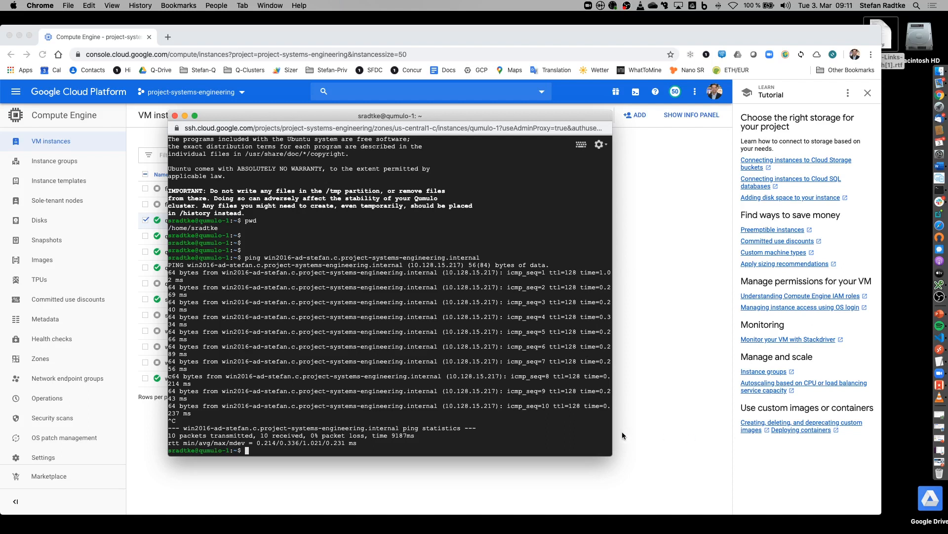
Step: Widen the terminal and run sudo qq network_get_network --network-id 1, showing no DNS servers
left_click_drag(613, 432, 903, 433)
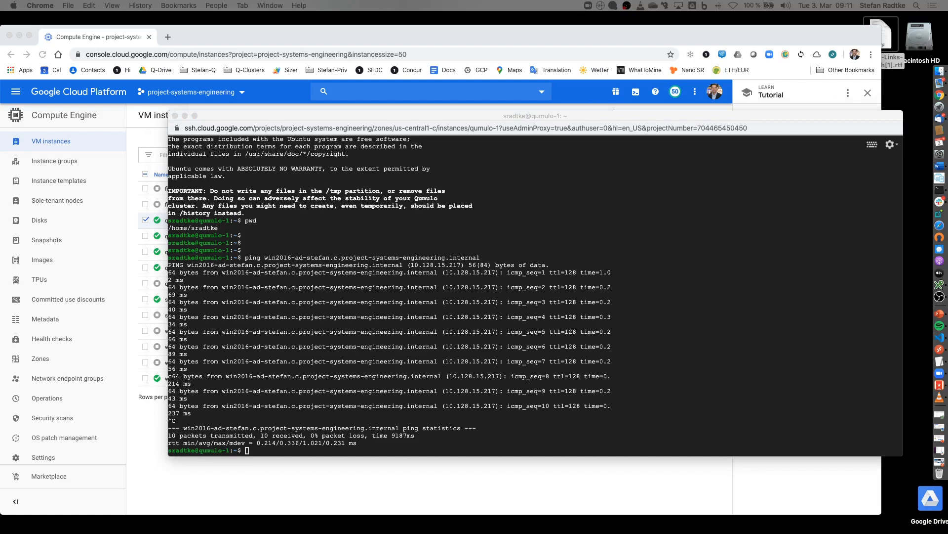
type("sudo qq network_get_network --network-id 1")
key("Return")
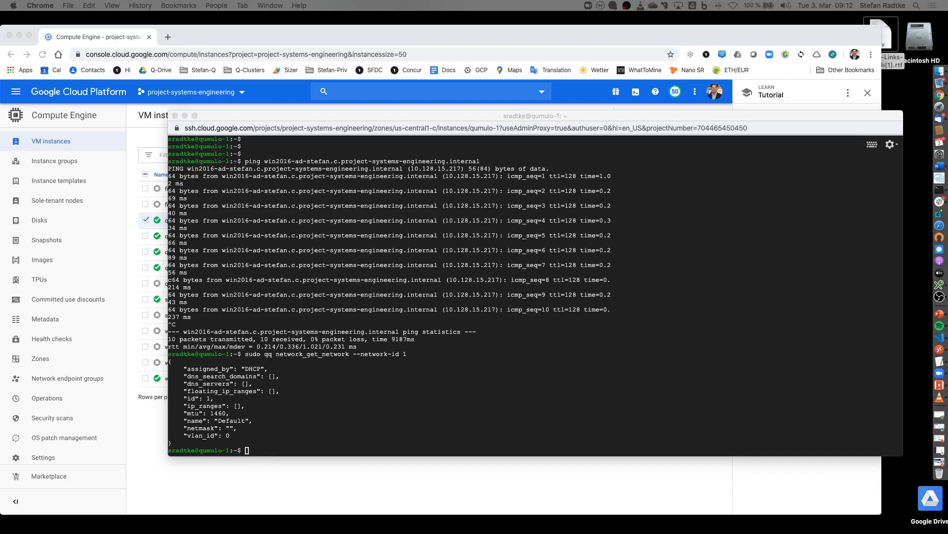
Step: Run qq network_mod_network with DNS server 10.128.15.217 and search domain c.project-systems-engineering.internal, fixing the quote
left_click(425, 320)
key("super+v")
key("Return")
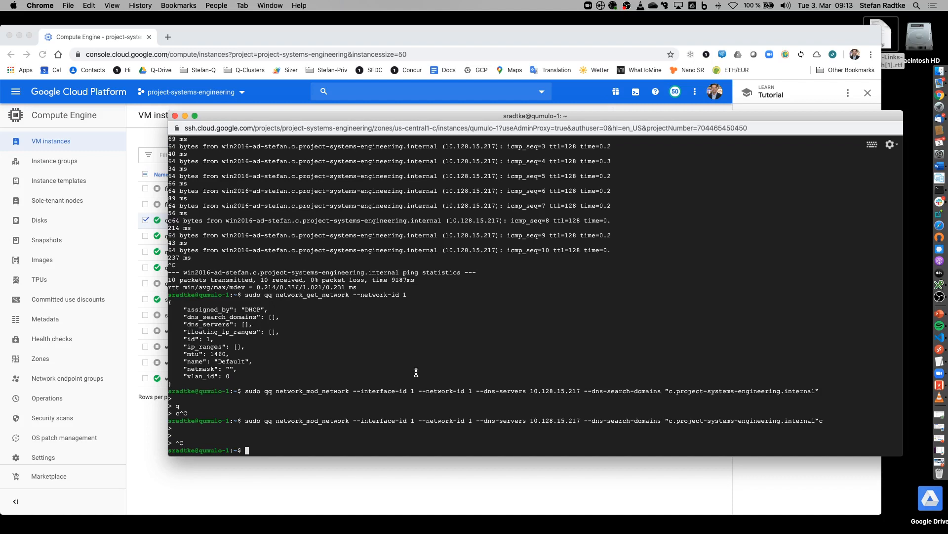
key("super+v")
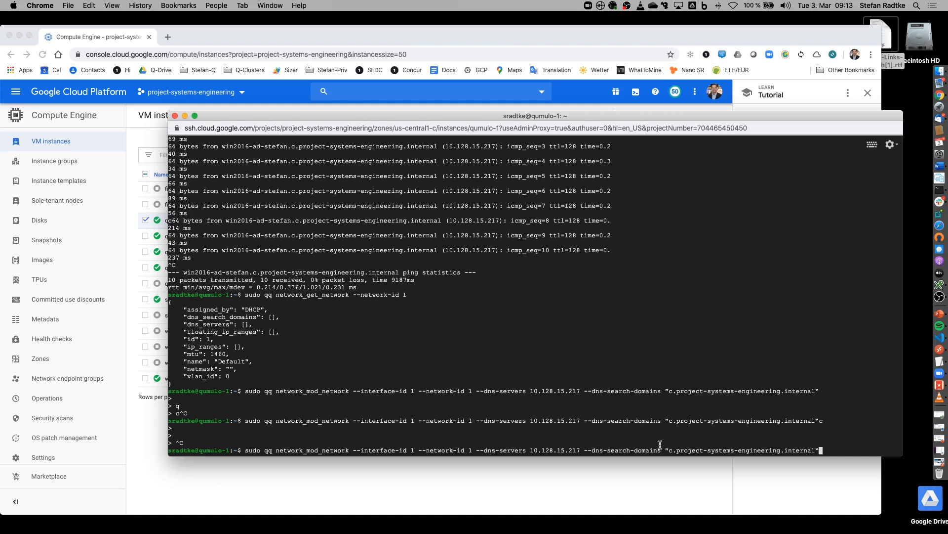
key("BackSpace")
type("\"")
key("Return")
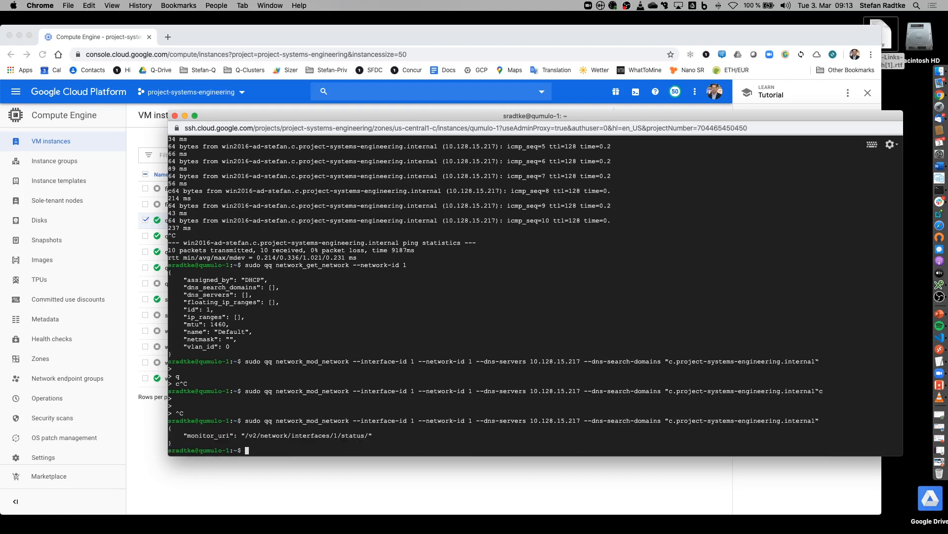
Step: Rerun network_get_network to verify the new DNS server and search domain
key("Up")
key("Up")
key("Up")
key("Up")
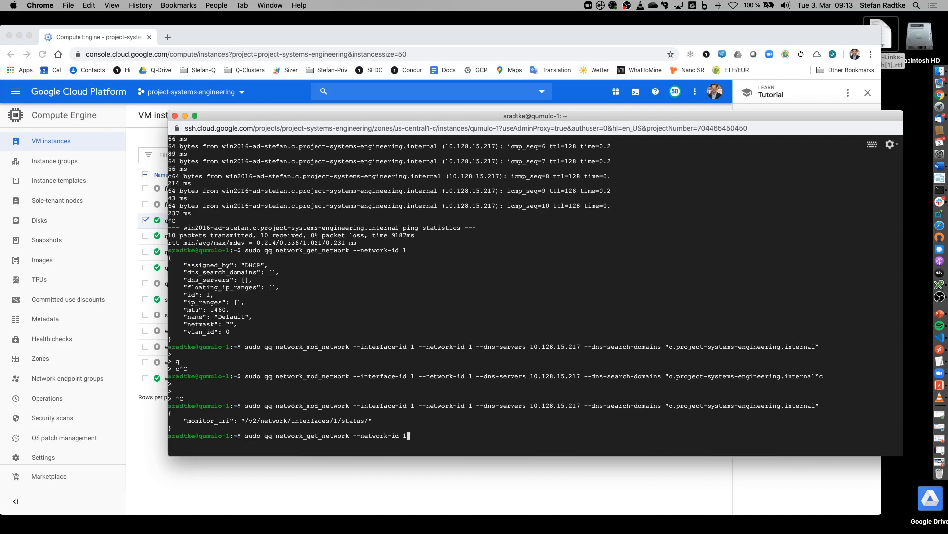
key("Down")
key("Return")
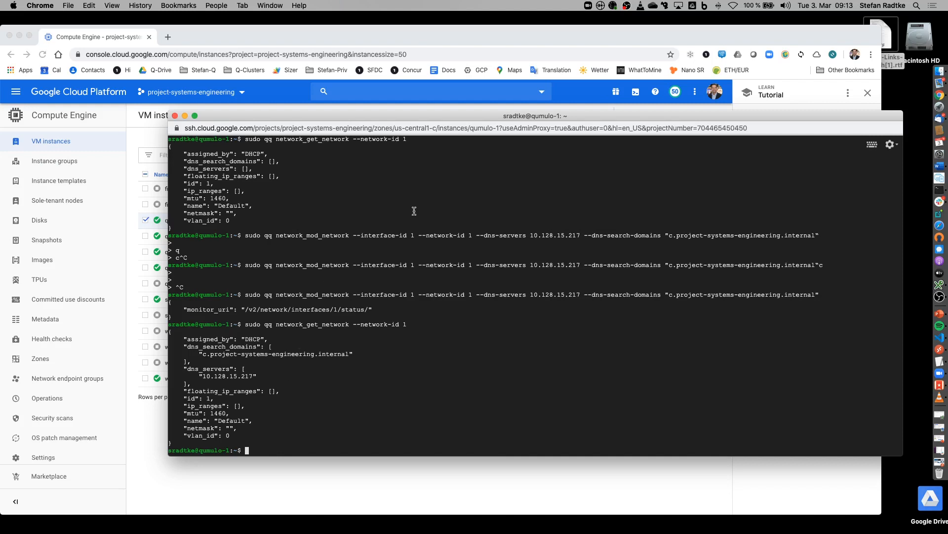
key("ctrl+Up")
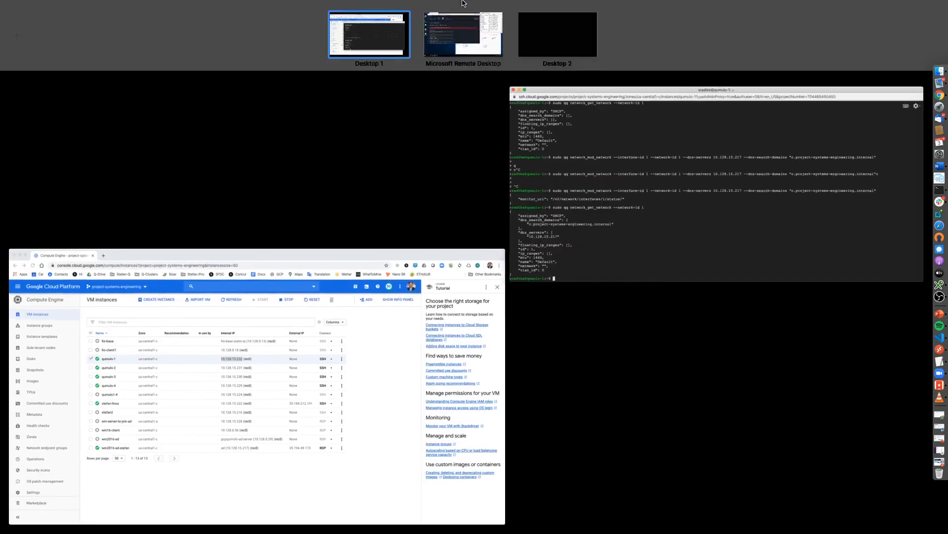
Step: Return to Firefox on the remote desktop and resubmit the Active Directory join form
left_click(459, 31)
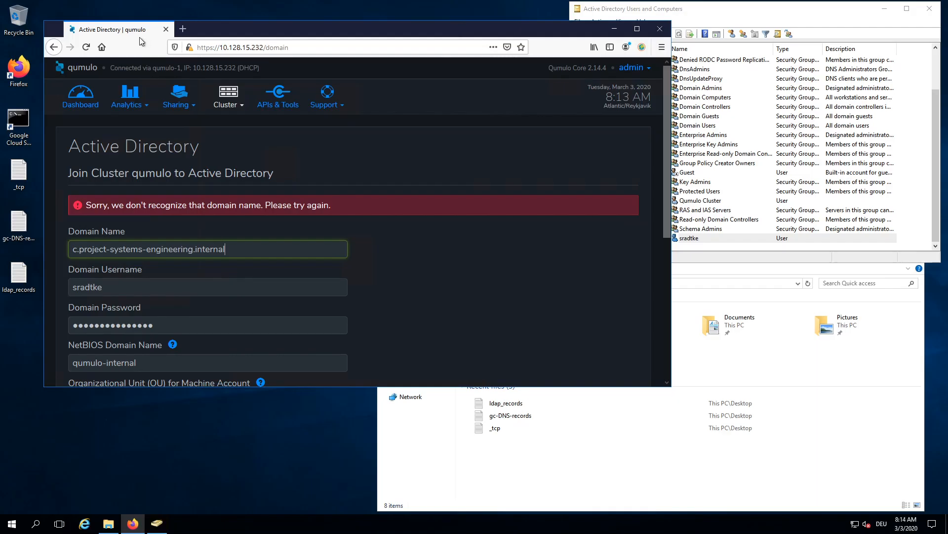
left_click(638, 28)
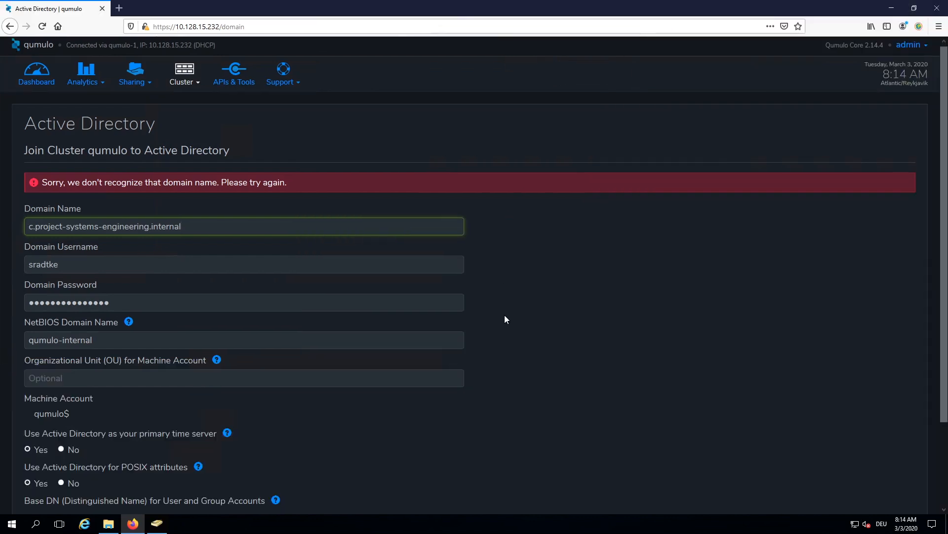
scroll(505, 319, "down", 3)
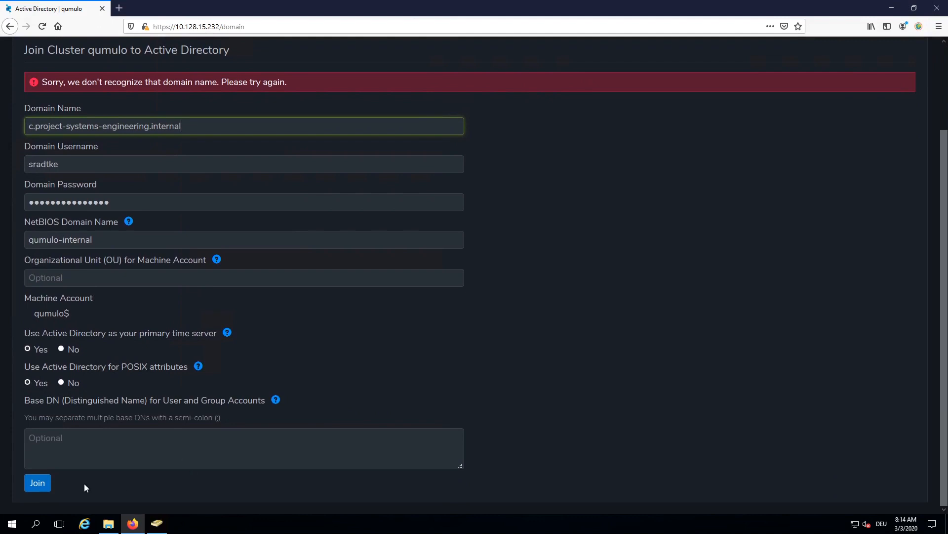
left_click(33, 482)
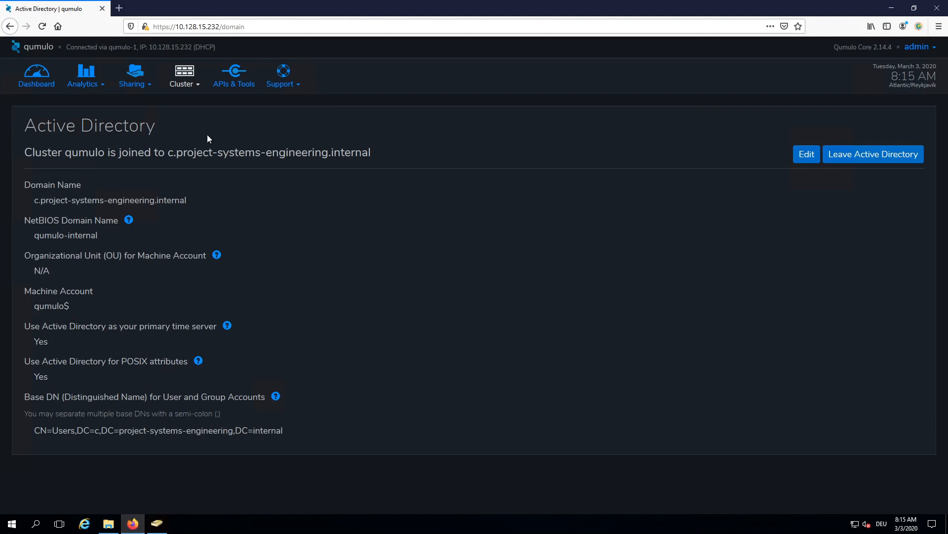
Step: Open Sharing > SMB Shares and start a new share with Create Share
left_click(150, 87)
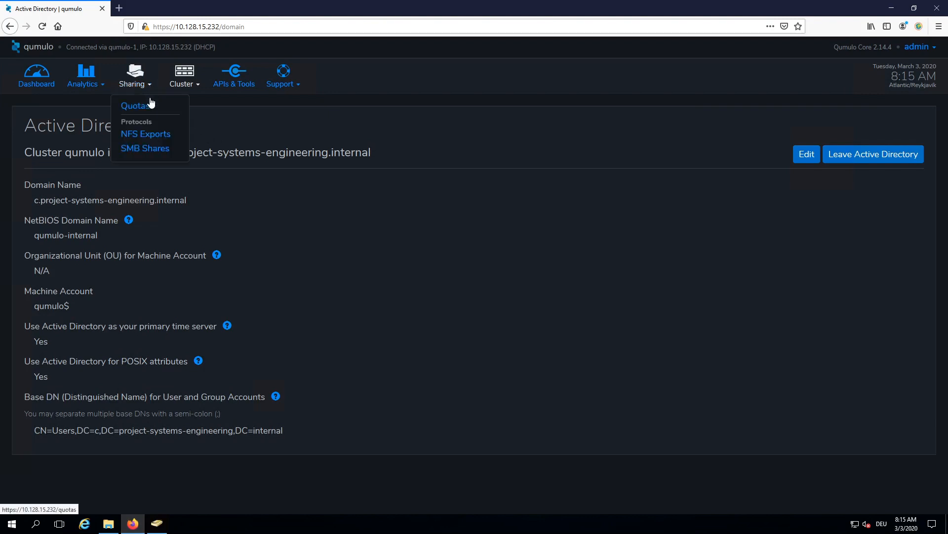
left_click(150, 150)
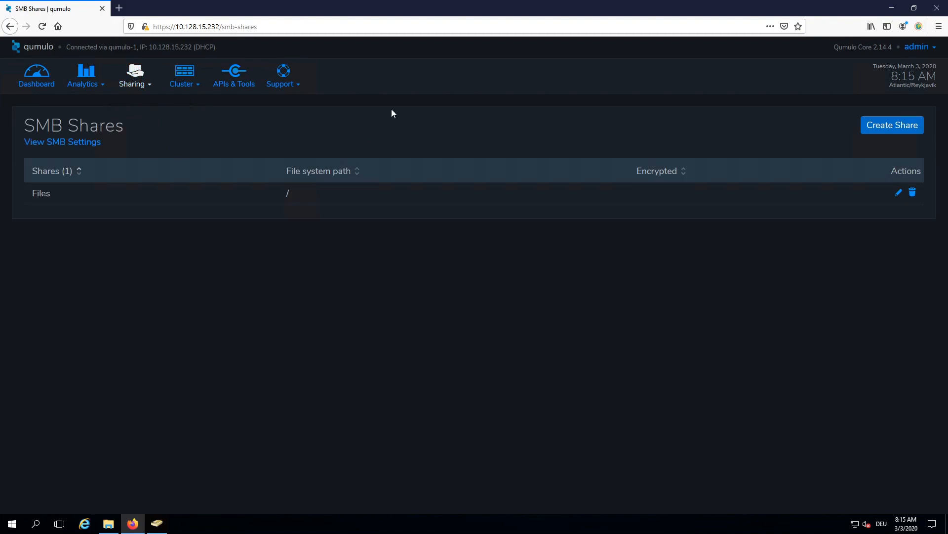
left_click(893, 125)
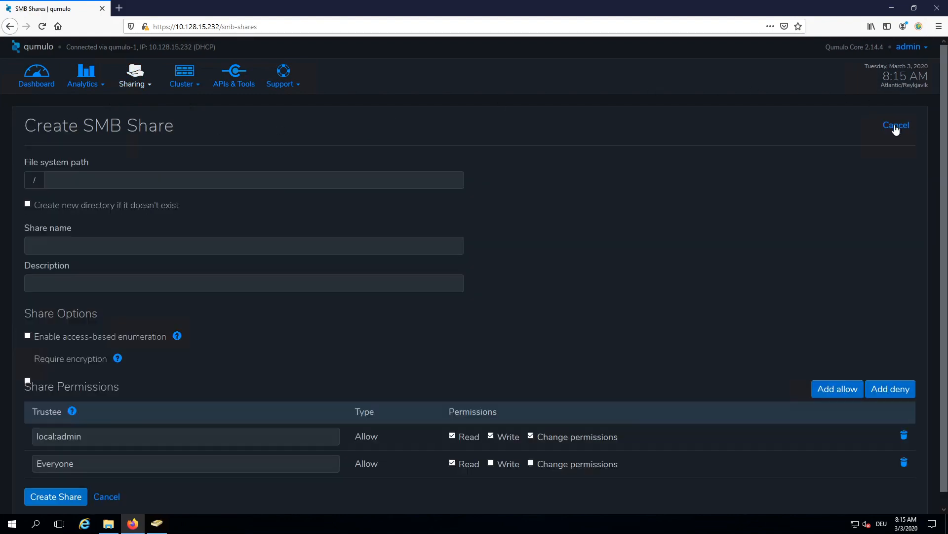
Step: Enter path demo, share name demo and description 'This is for demo purposes only'
left_click(67, 180)
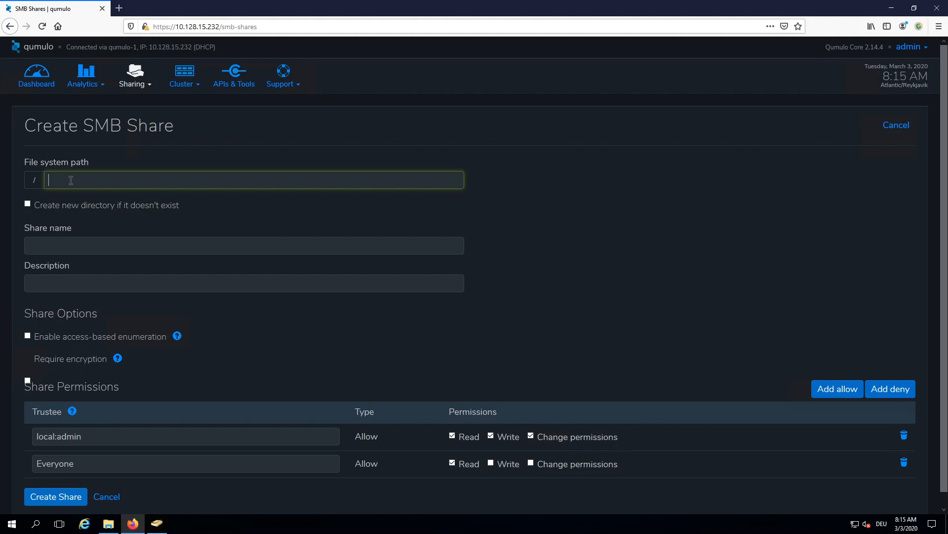
type("demo")
left_click(58, 243)
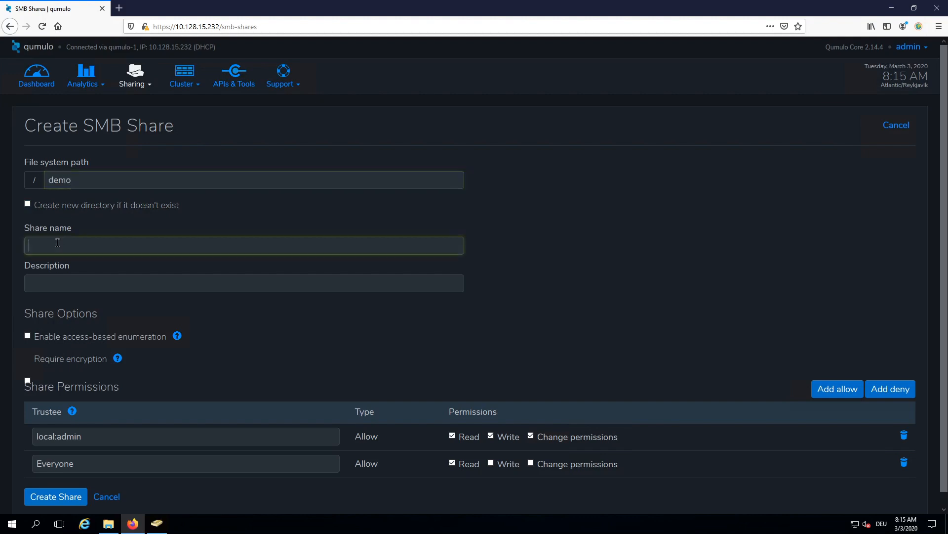
type("demo")
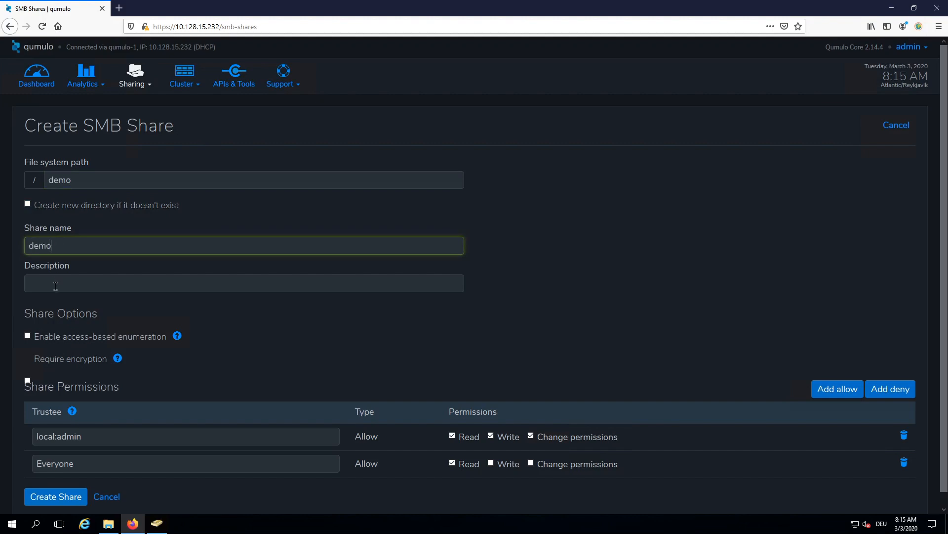
left_click(55, 286)
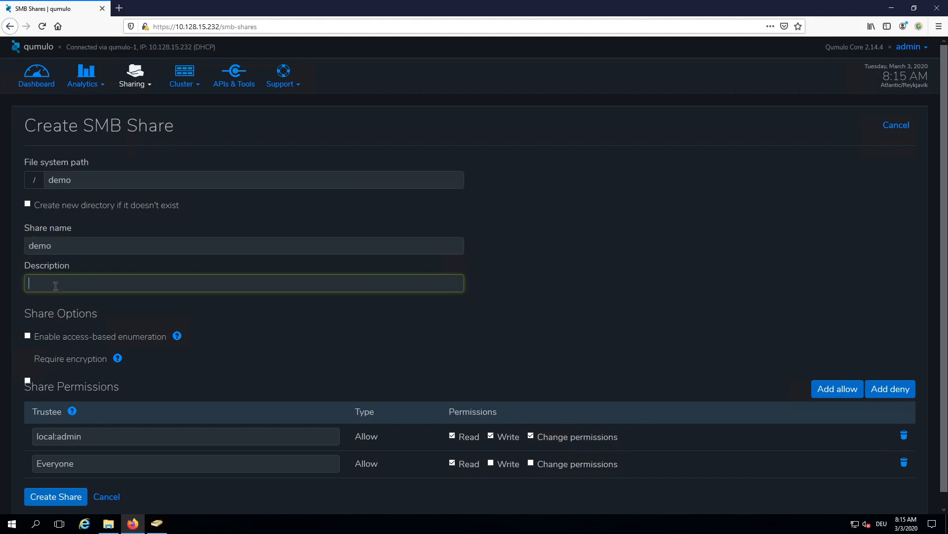
type("This is for demo purposes only")
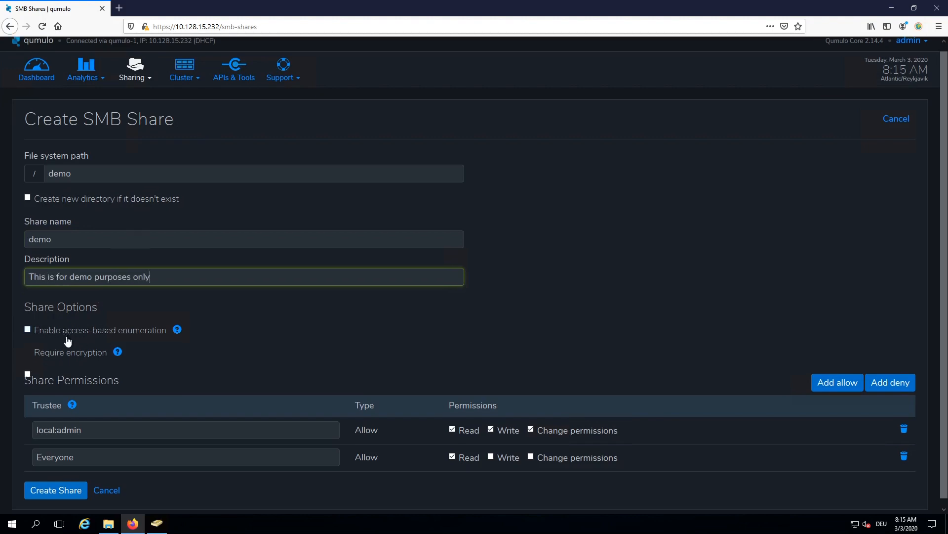
scroll(67, 341, "down", 1)
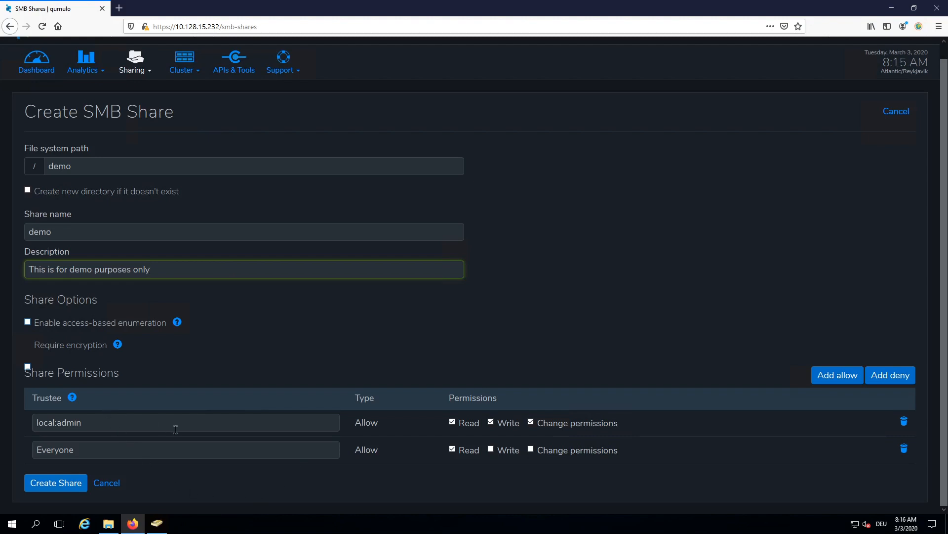
Step: Add an allow entry granting the domain user write and change permissions
left_click(846, 378)
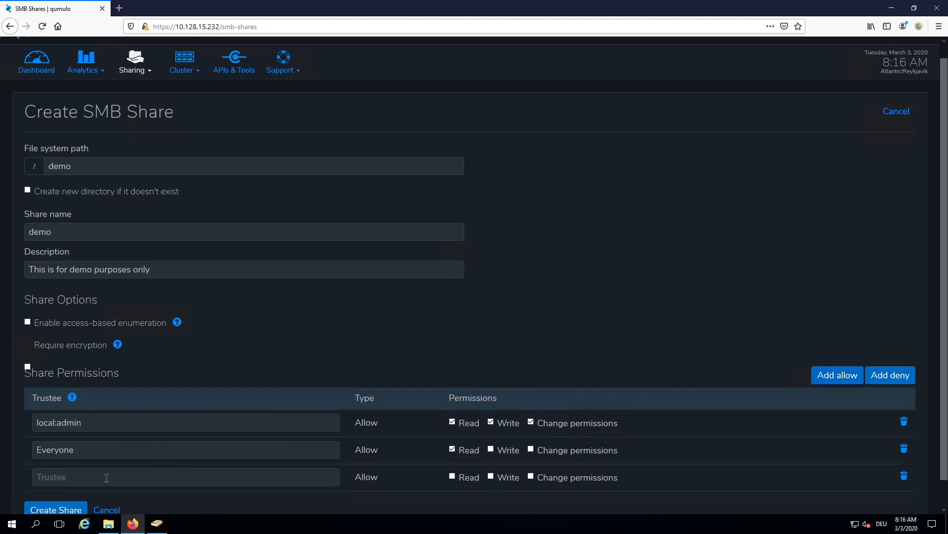
left_click(77, 479)
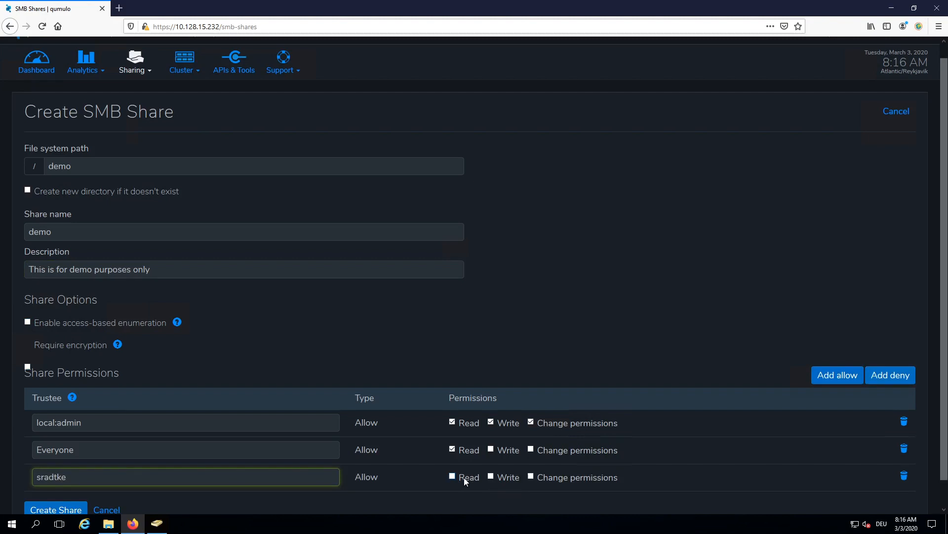
left_click(493, 477)
scroll(334, 475, "down", 2)
scroll(334, 473, "down", 1)
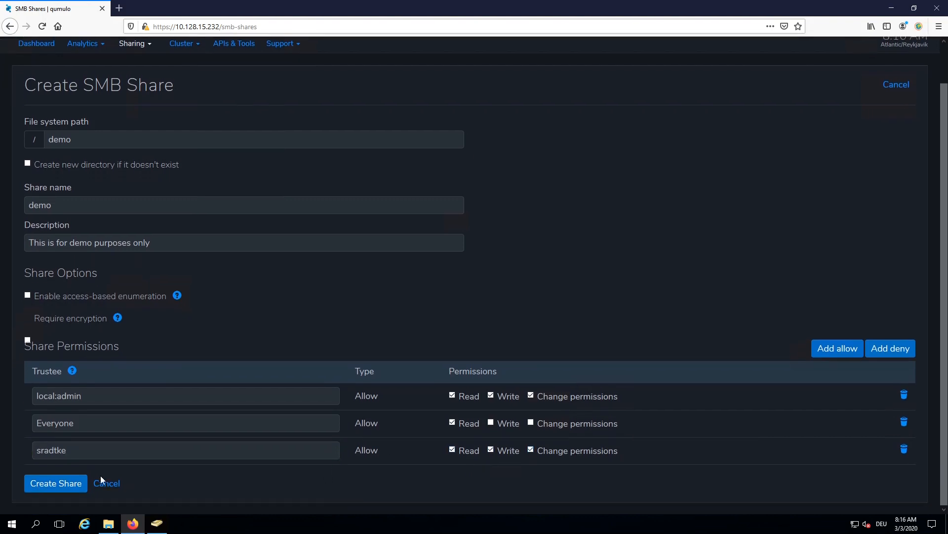
Step: Create the demo share with the missing /demo directory created automatically
left_click(70, 481)
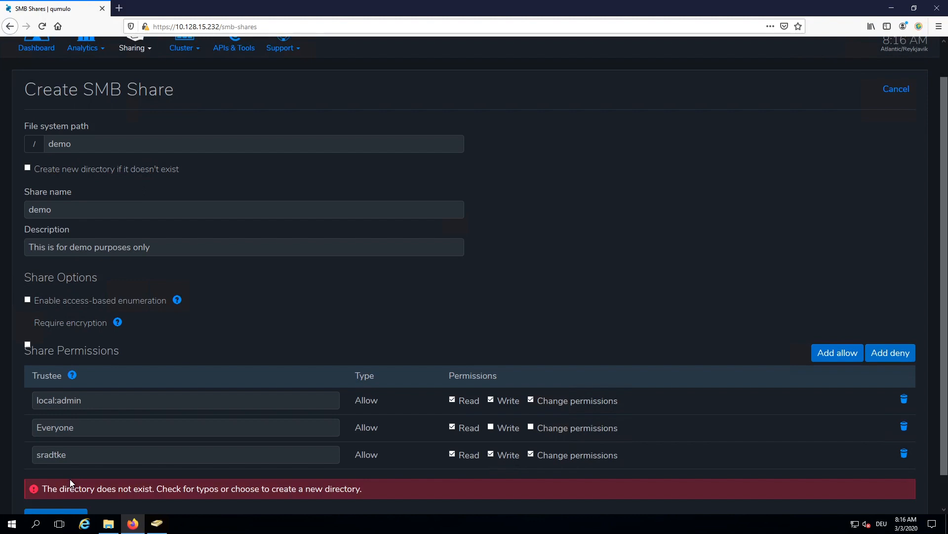
left_click(28, 167)
scroll(50, 175, "down", 2)
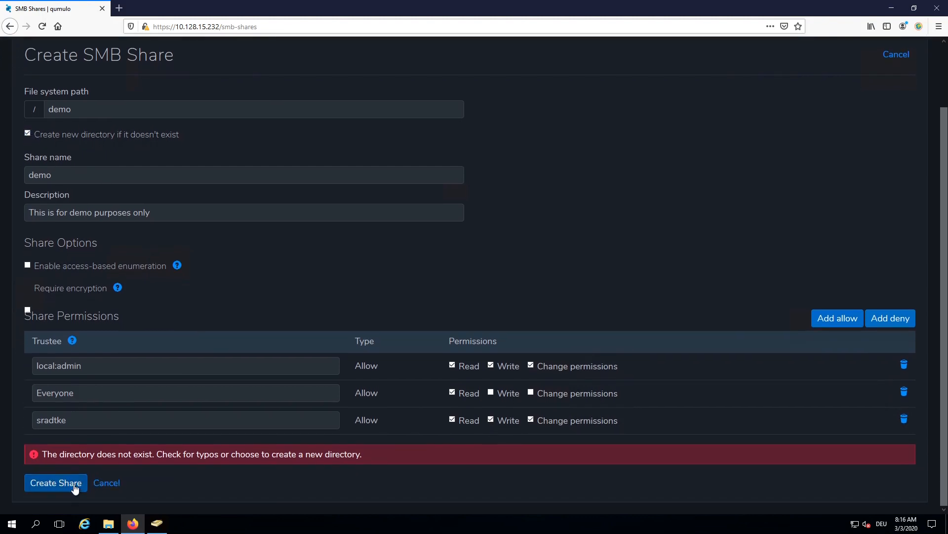
left_click(75, 486)
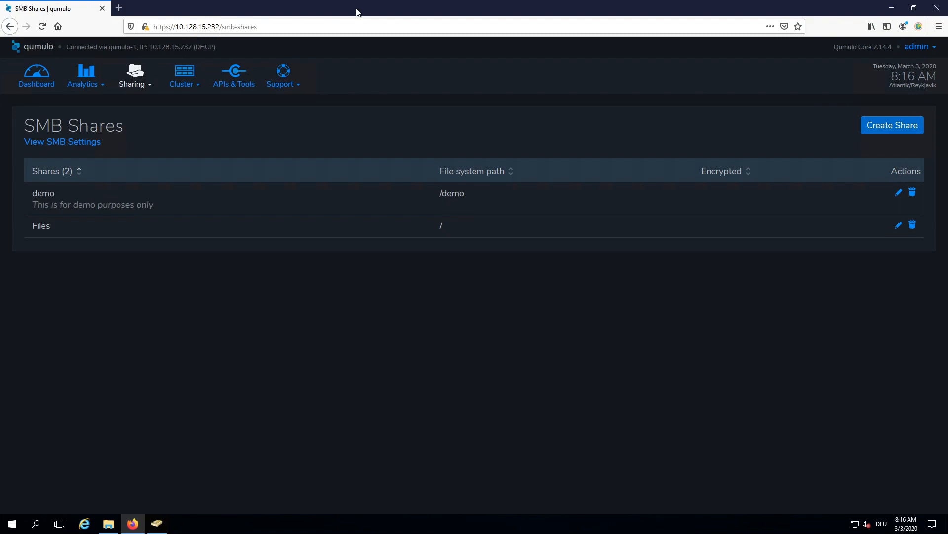
key("ctrl+Up")
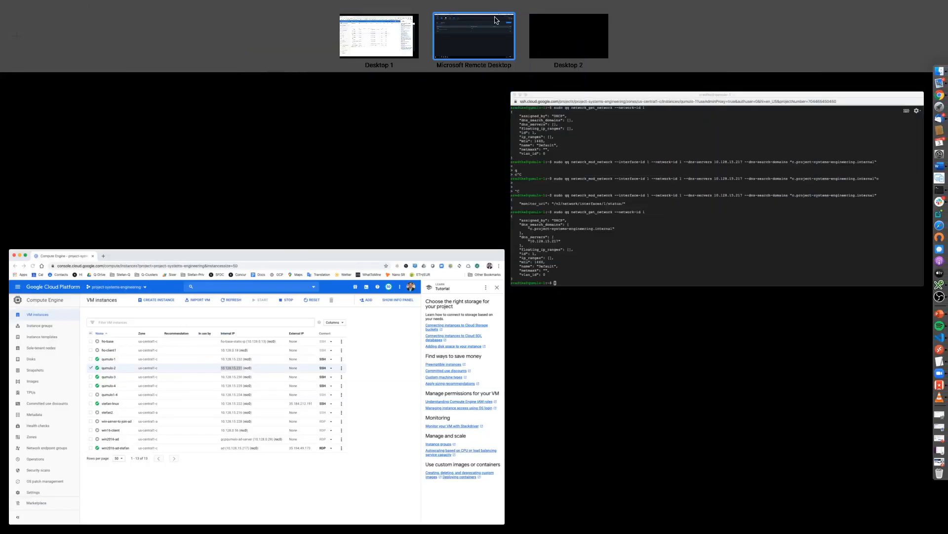
left_click(474, 36)
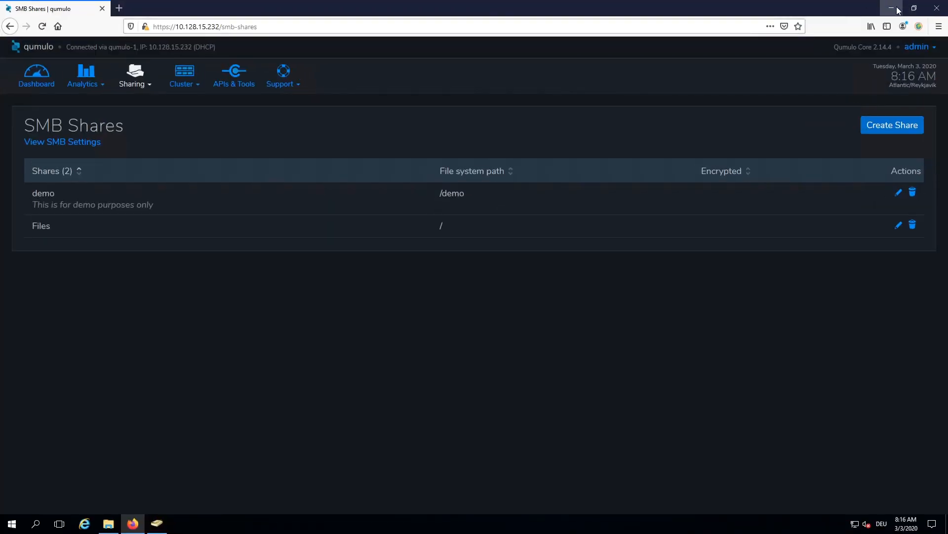
Step: Map \\10.128.15.231\demo to drive Y: from the Network location's Map network drive option
left_click(901, 8)
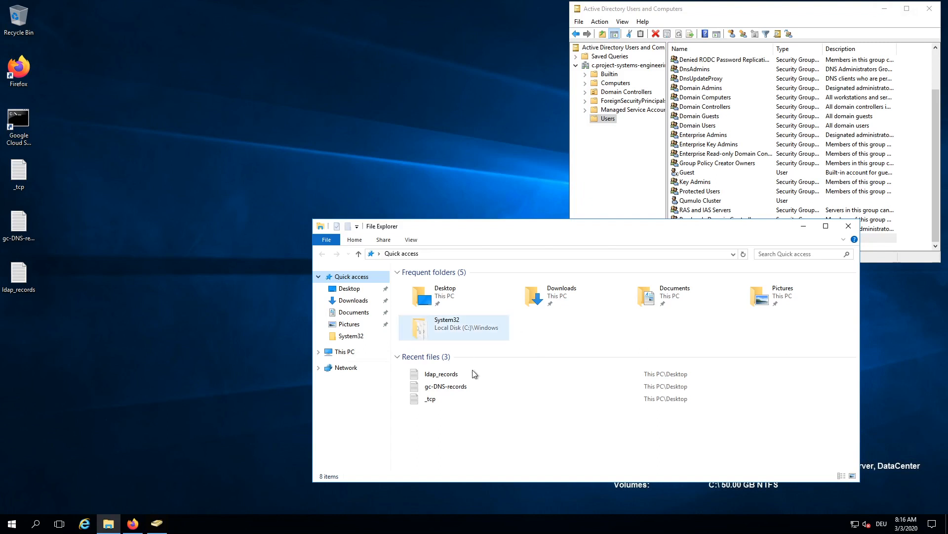
left_click(346, 368)
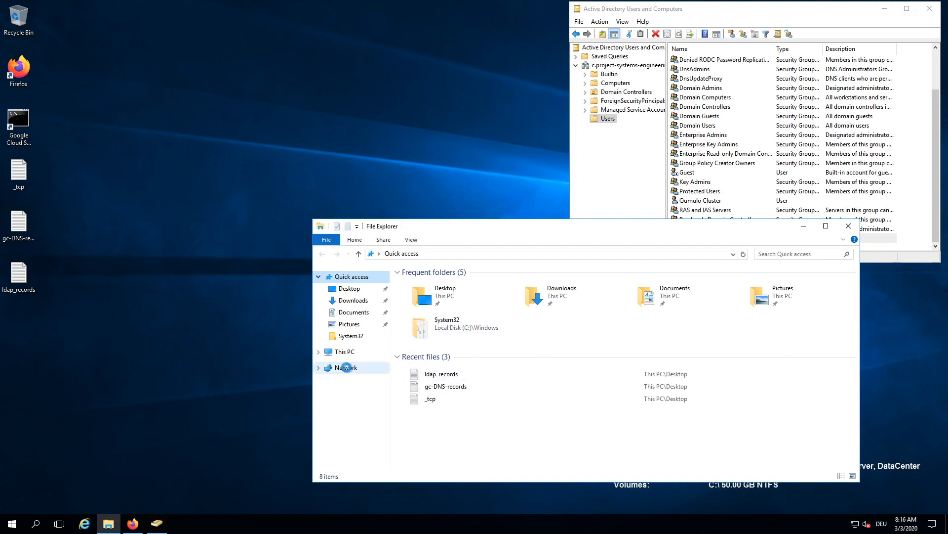
right_click(347, 368)
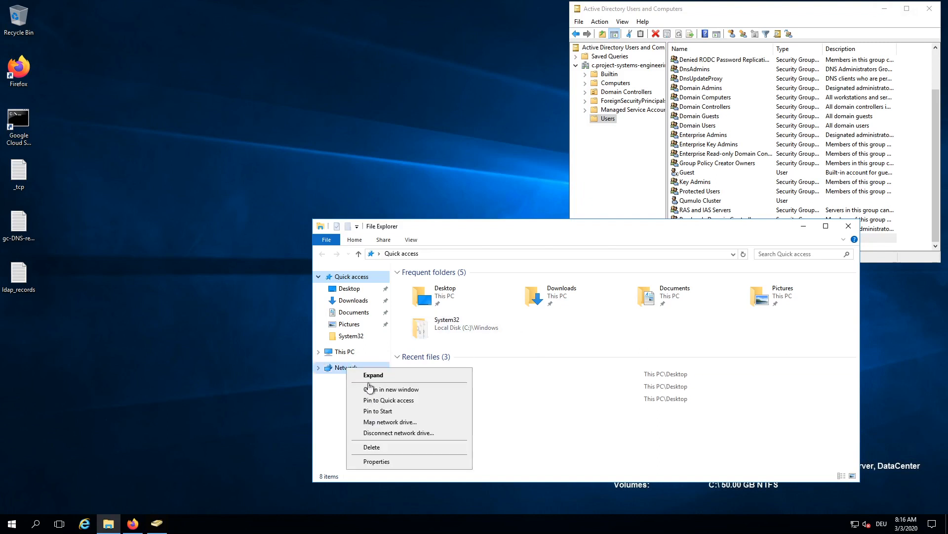
left_click(414, 422)
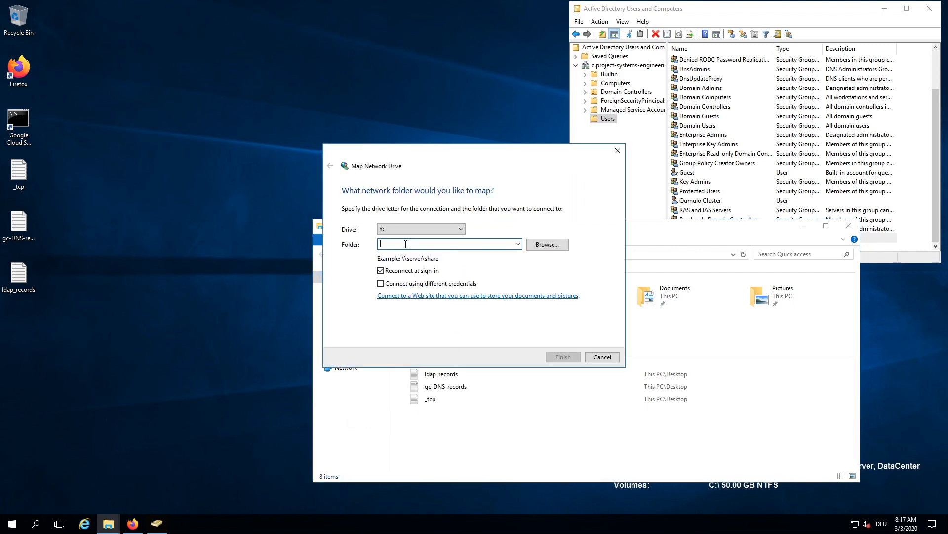
type("\\\\10.128.15.231\\demo")
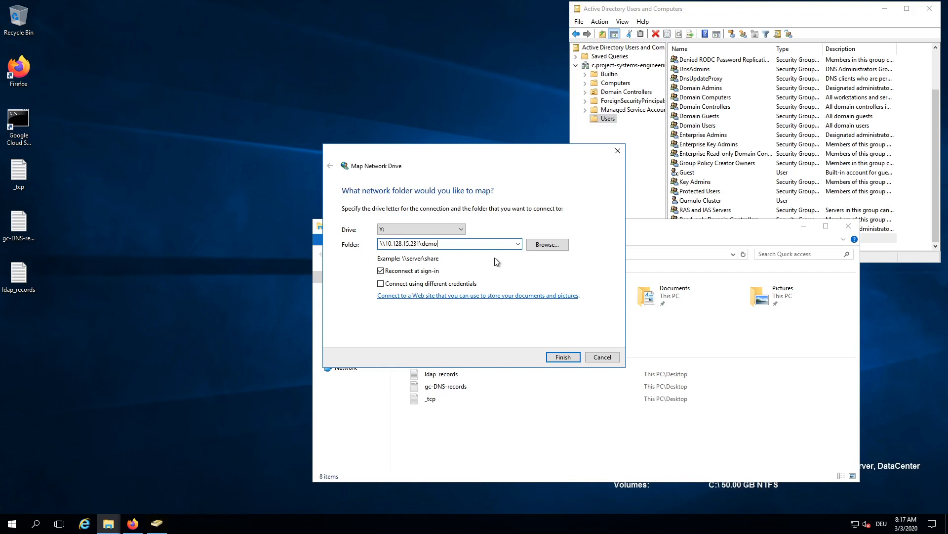
left_click(563, 356)
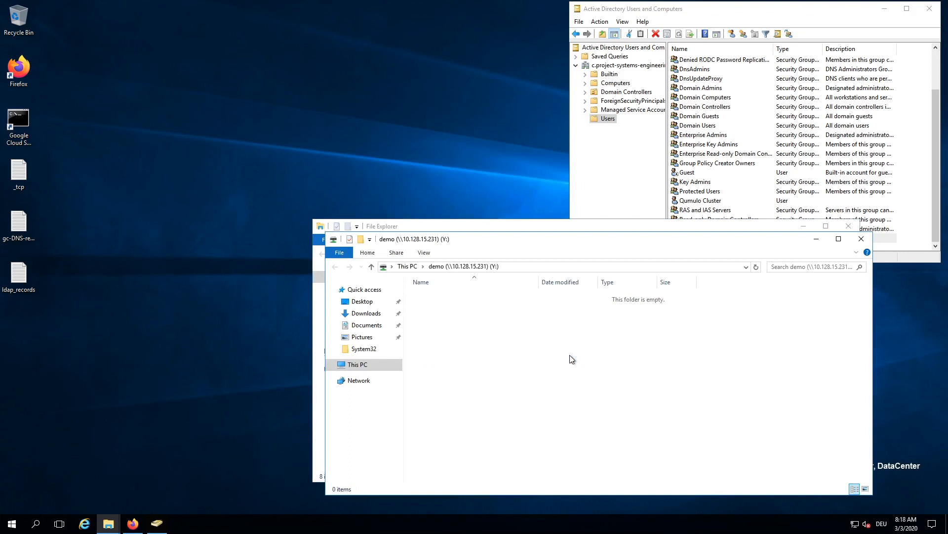
Step: Copy the desktop's _tcp file into the Y: drive, then permanently delete it there
left_click(19, 167)
left_click_drag(518, 323, 624, 355)
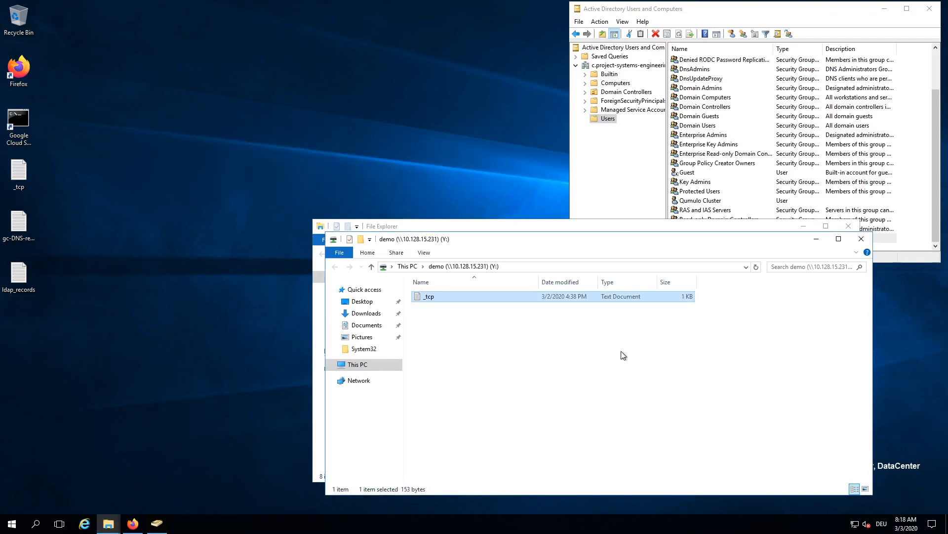
key("Delete")
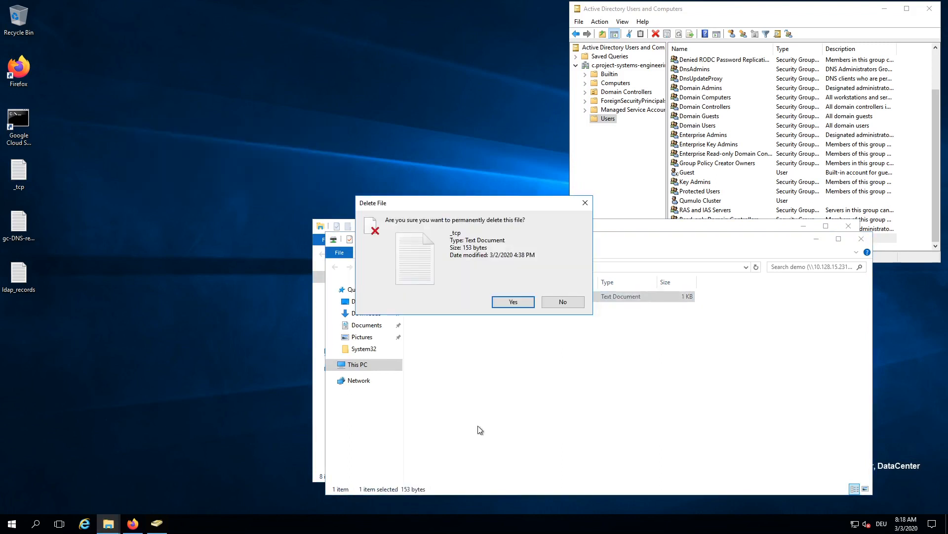
left_click(509, 302)
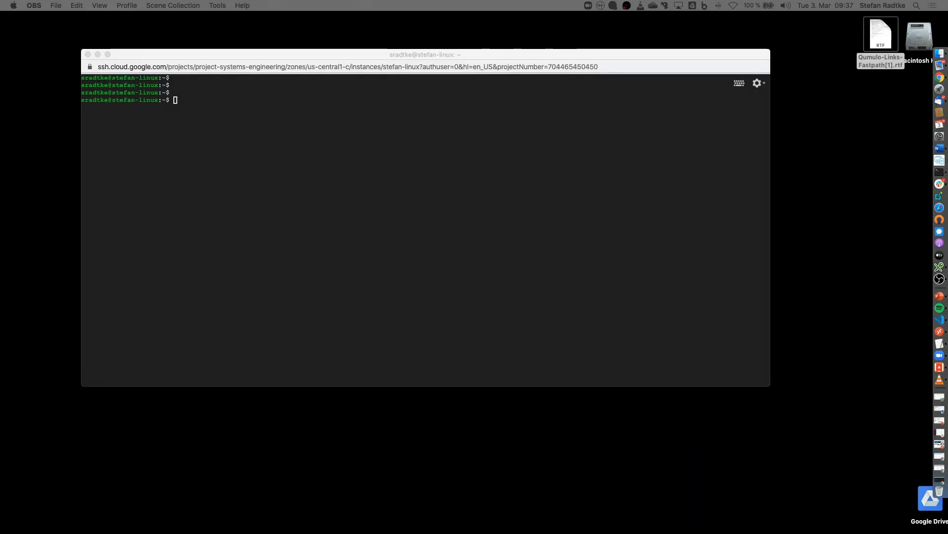
Step: Install the nfs-common package with 'sudo apt-get install nfs-common' on the Linux VM
left_click(262, 259)
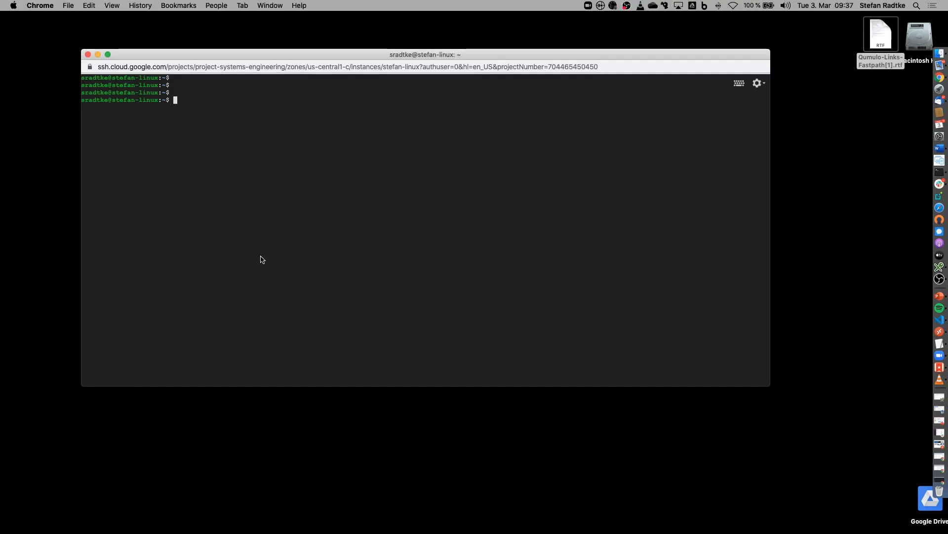
type("sudo apt-get install nfs-common")
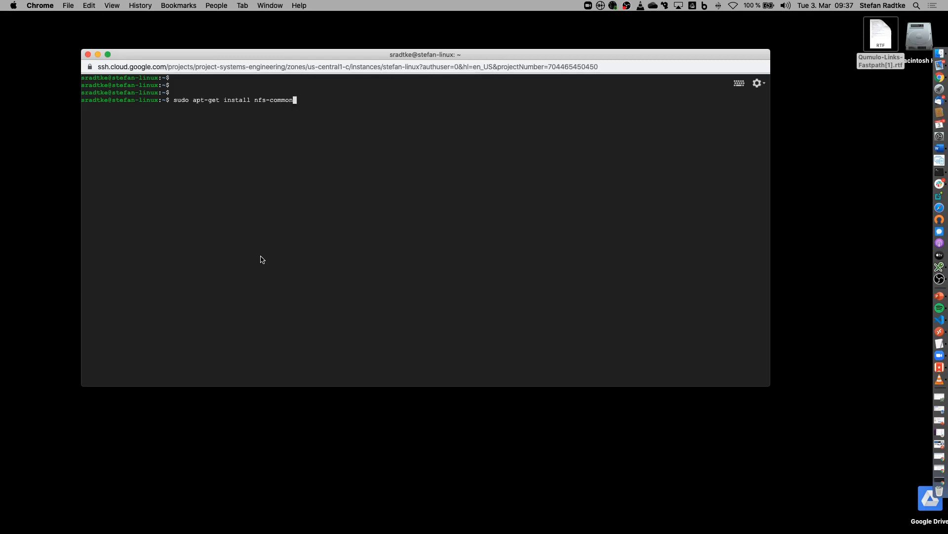
key("Return")
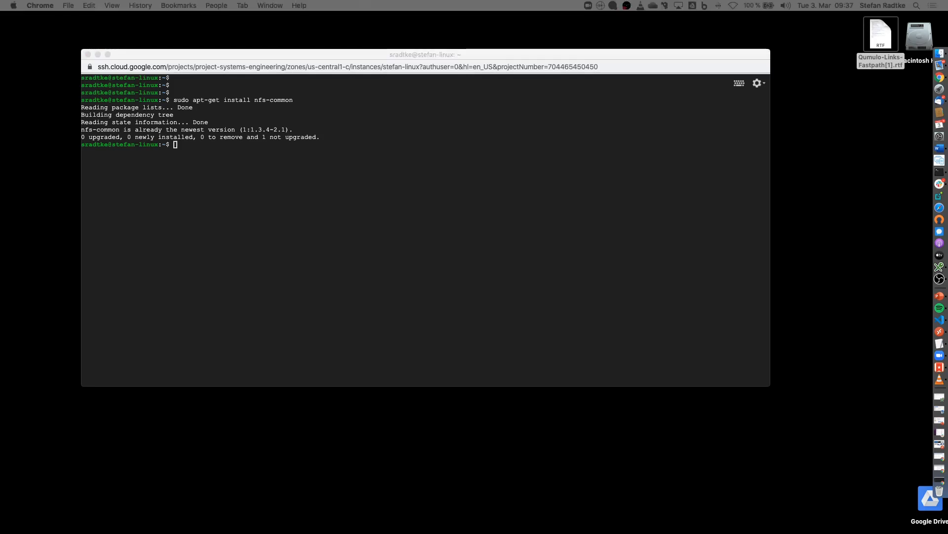
Step: Clear the terminal and enter 'sudo mount -t nfs -o intr,hard,tcp' without running it
left_click(222, 243)
key("ctrl+l")
type("sudo ")
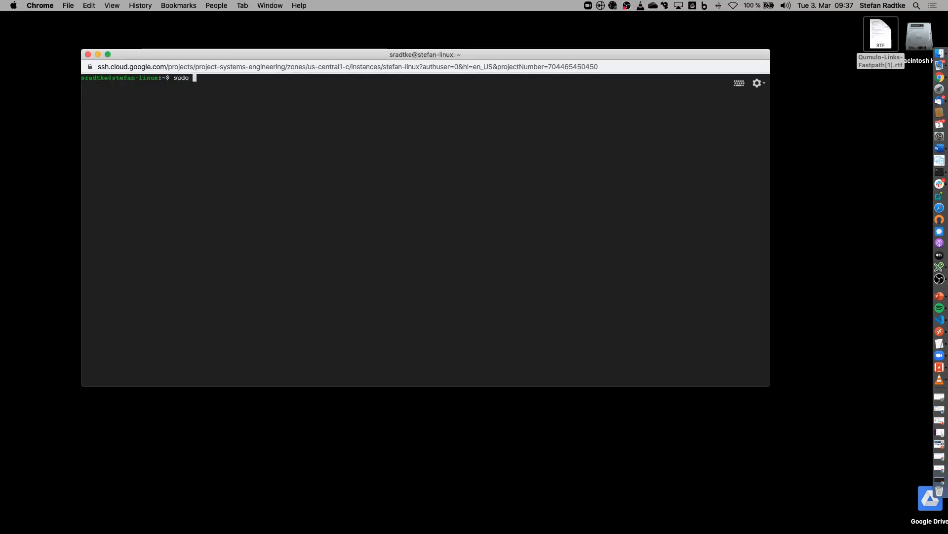
type("/")
key("BackSpace")
type("mount -t nfs -o i")
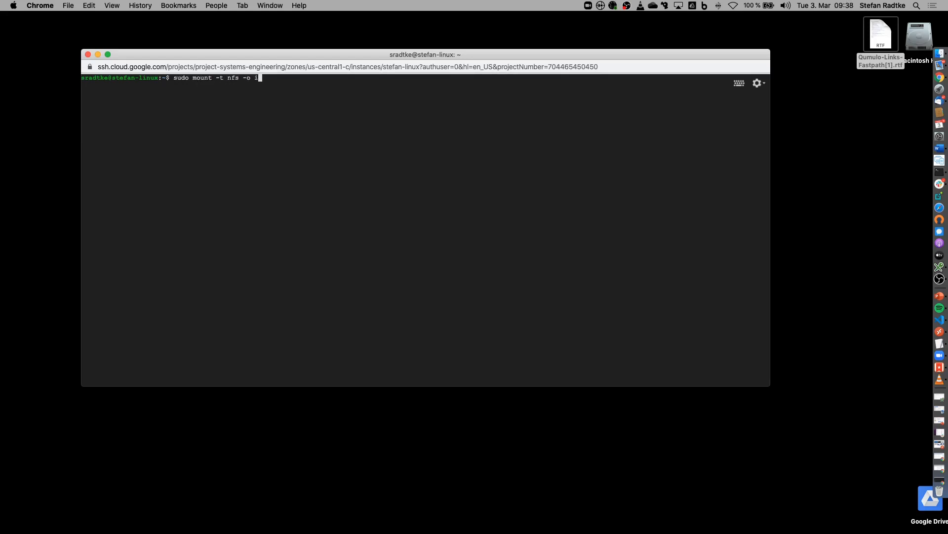
type("ntr,hard,tcp")
Step: Load care.qumulo.com in a new tab of the Compute Engine browser window
right_click(925, 79)
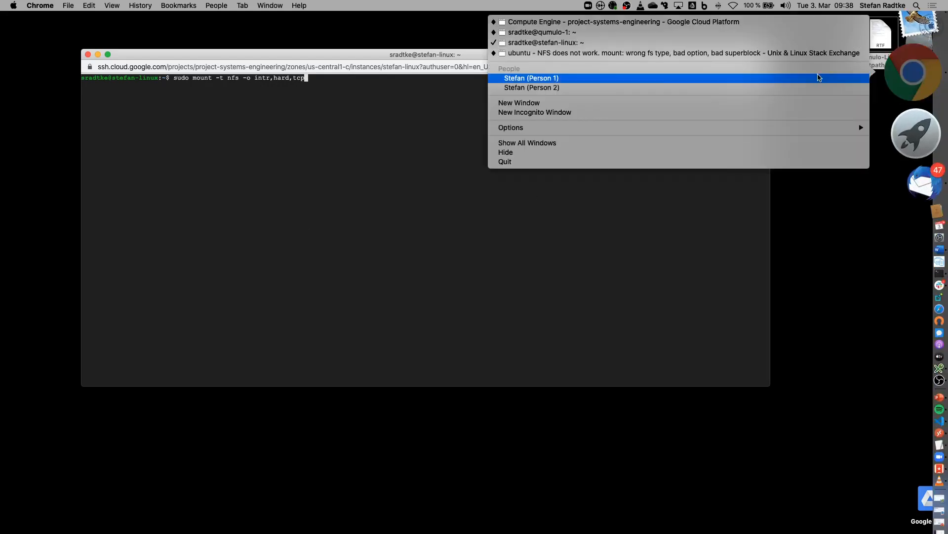
left_click(669, 34)
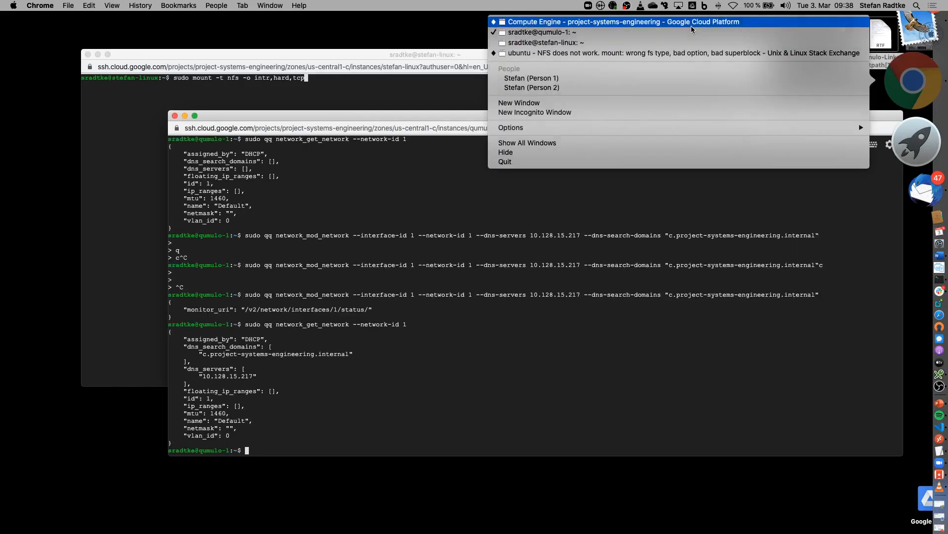
left_click(691, 28)
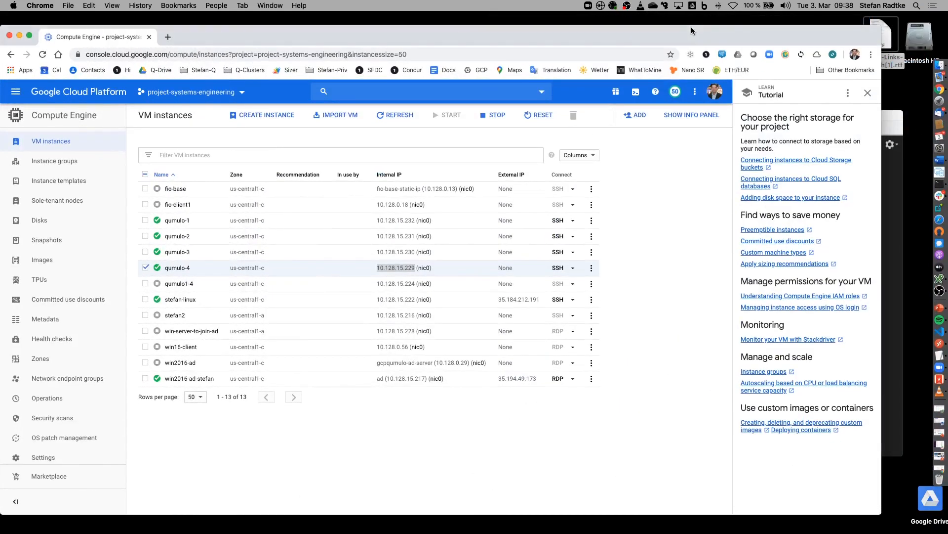
left_click(168, 37)
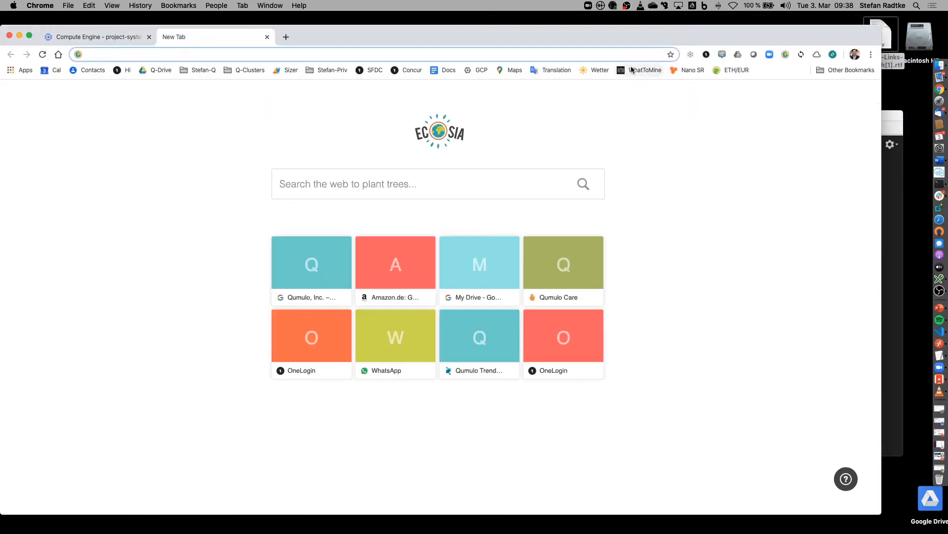
type("care.")
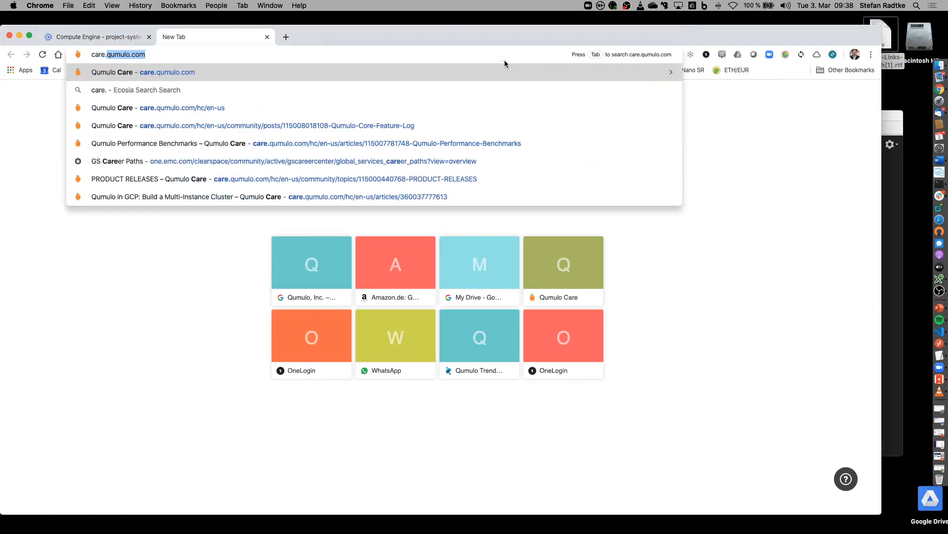
type("qumulo.com")
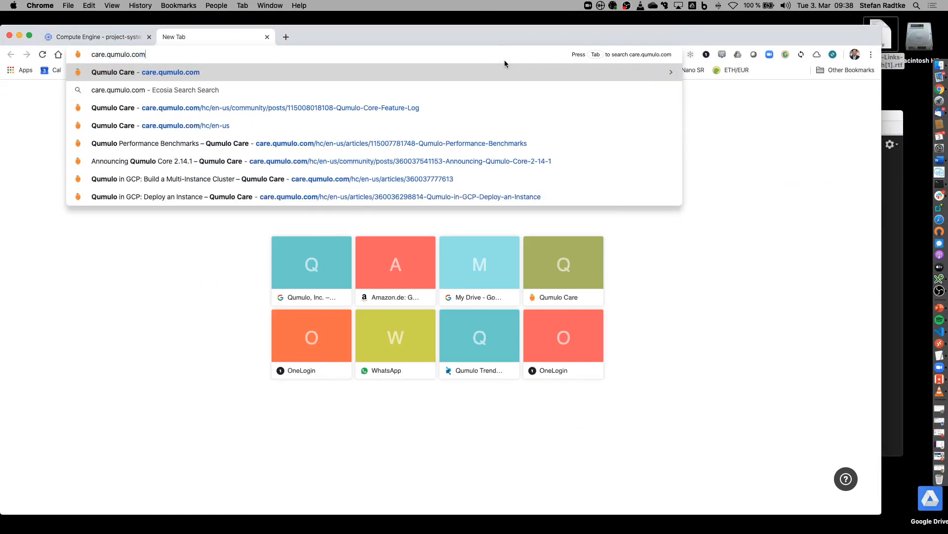
key("Return")
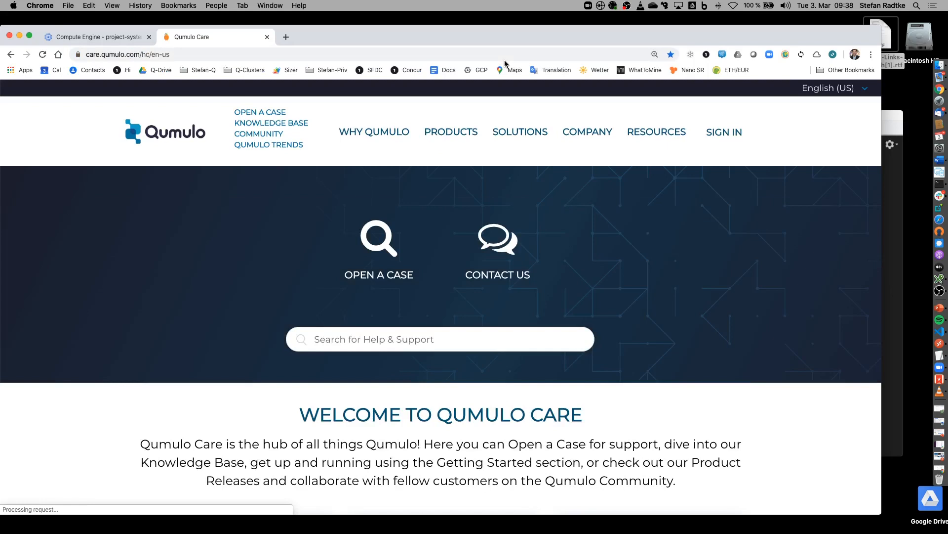
scroll(756, 242, "down", 4)
scroll(755, 241, "up", 2)
Step: Search Qumulo Care for 'nfs mount option', read the Recommended NFS Mount Options article, and minimize the browser
left_click(397, 251)
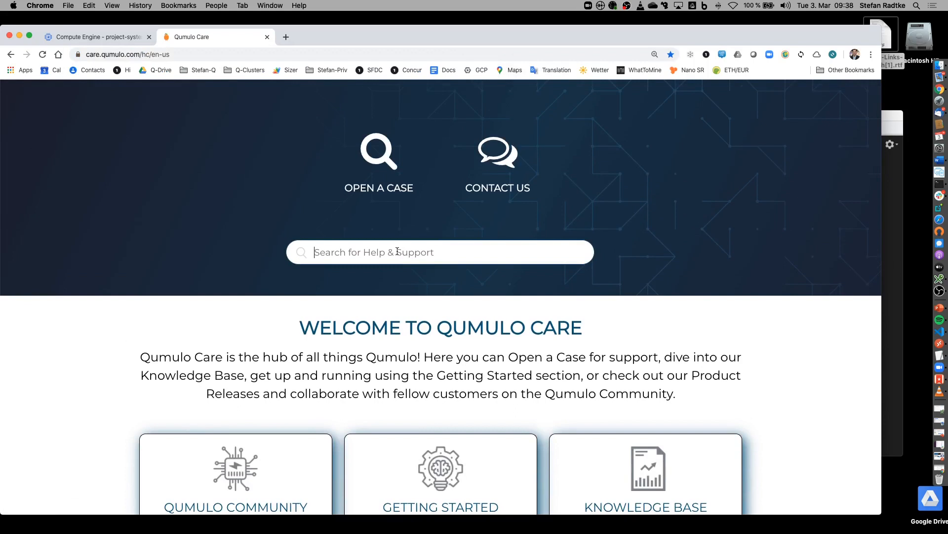
type("nfs mou")
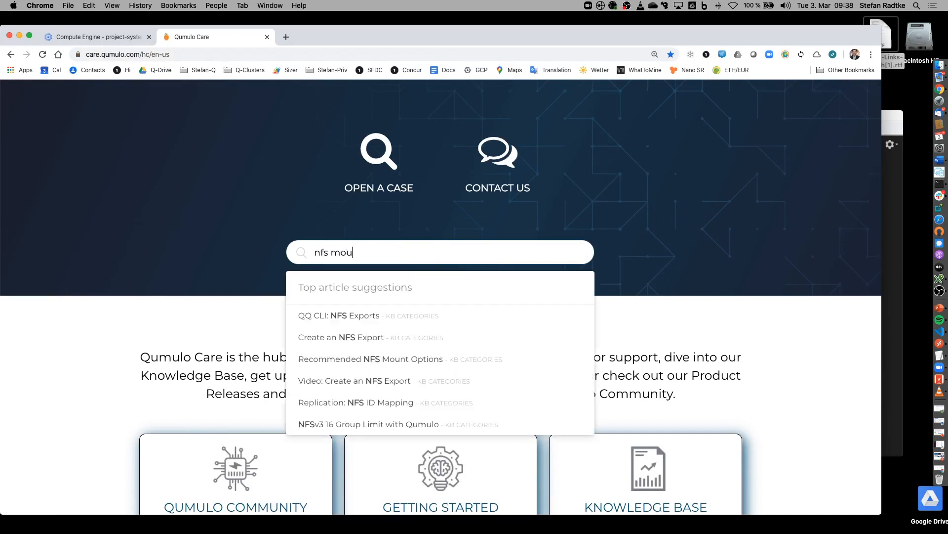
type("nt option")
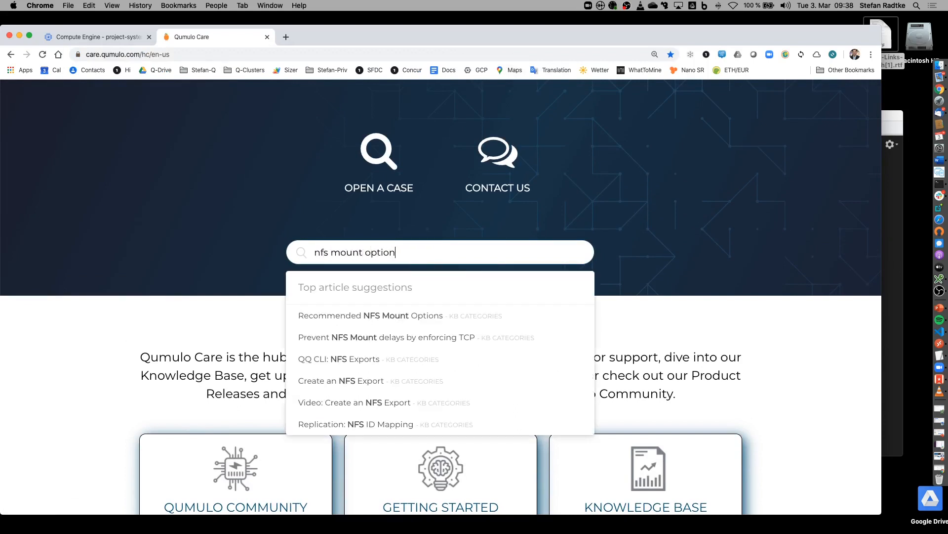
left_click(440, 319)
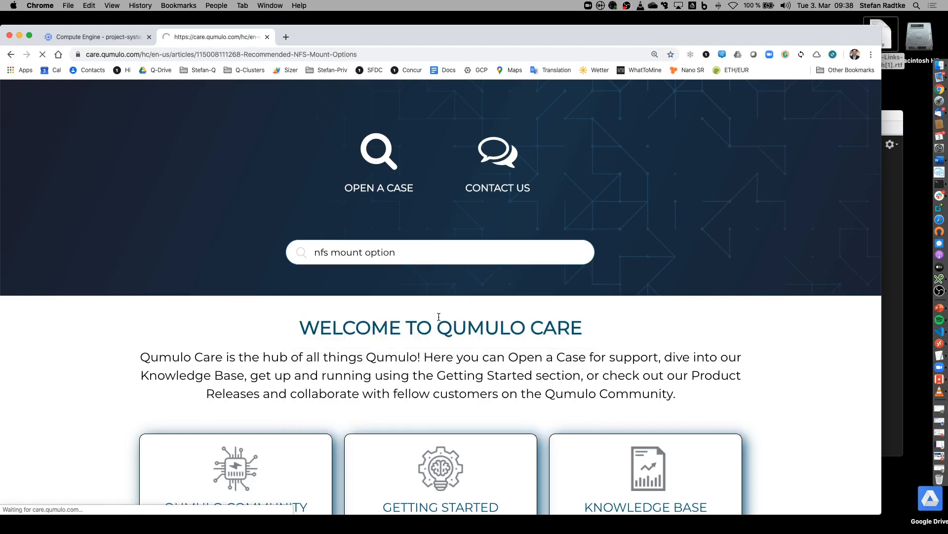
scroll(439, 316, "down", 6)
scroll(439, 316, "down", 15)
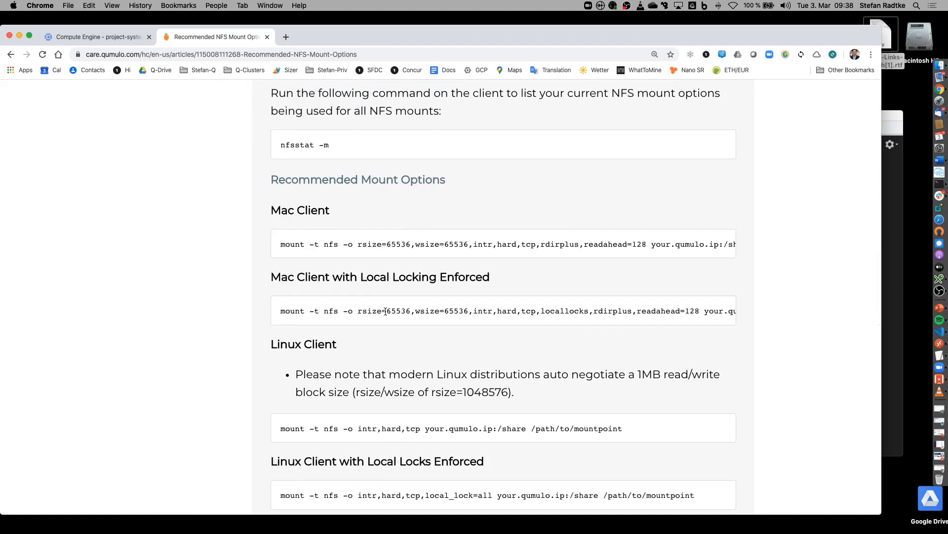
scroll(398, 289, "down", 2)
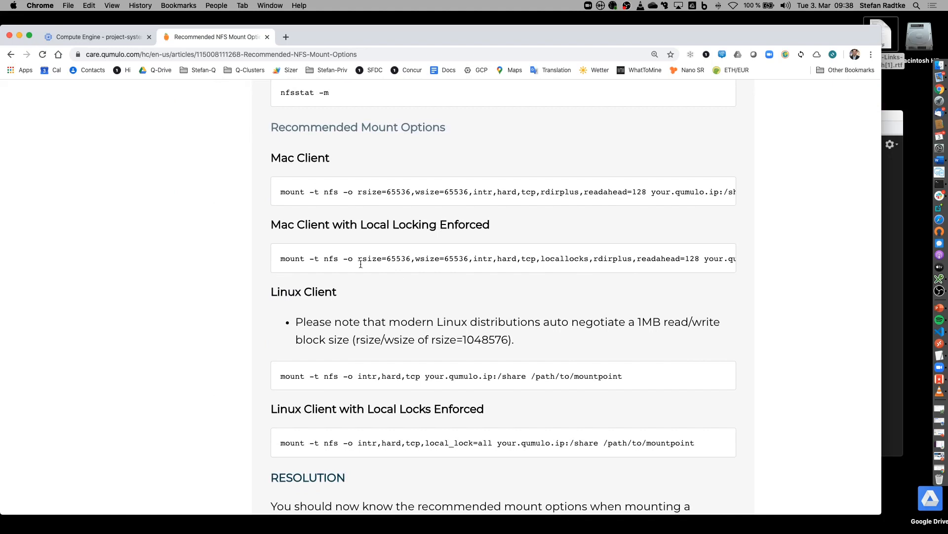
left_click(19, 37)
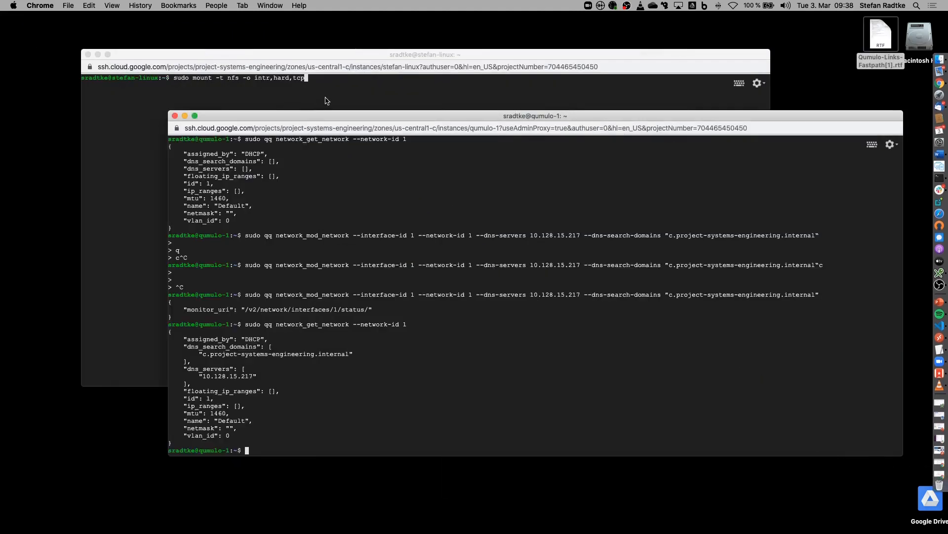
Step: Complete and run the NFS mount of 10.128.15.229:/demo at /mnt/demo
left_click(326, 101)
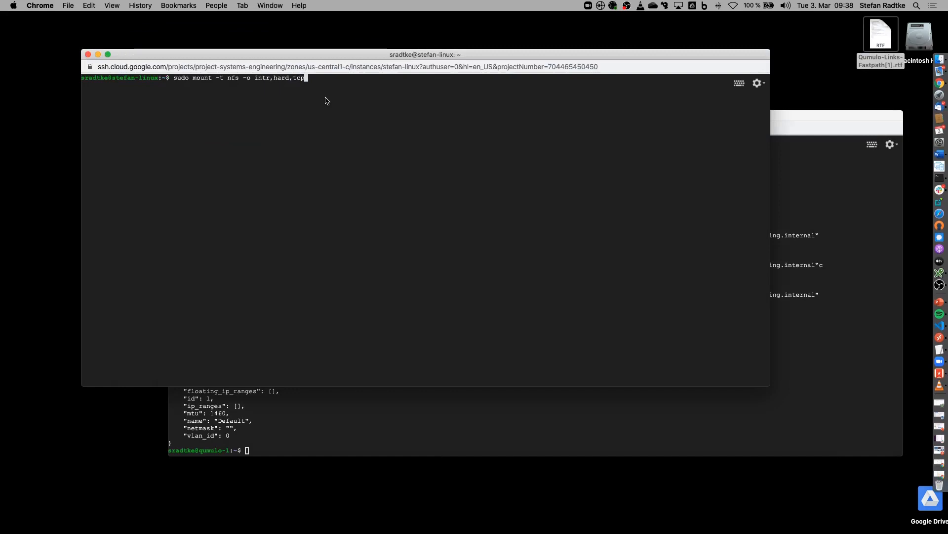
key("super+Tab")
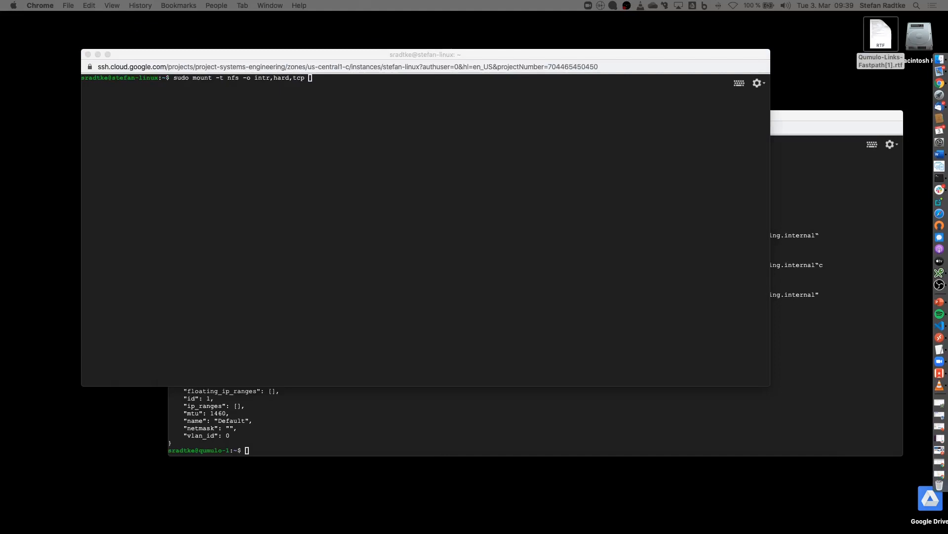
left_click(287, 212)
type("10.128.15.229:/demo /mnt/demo")
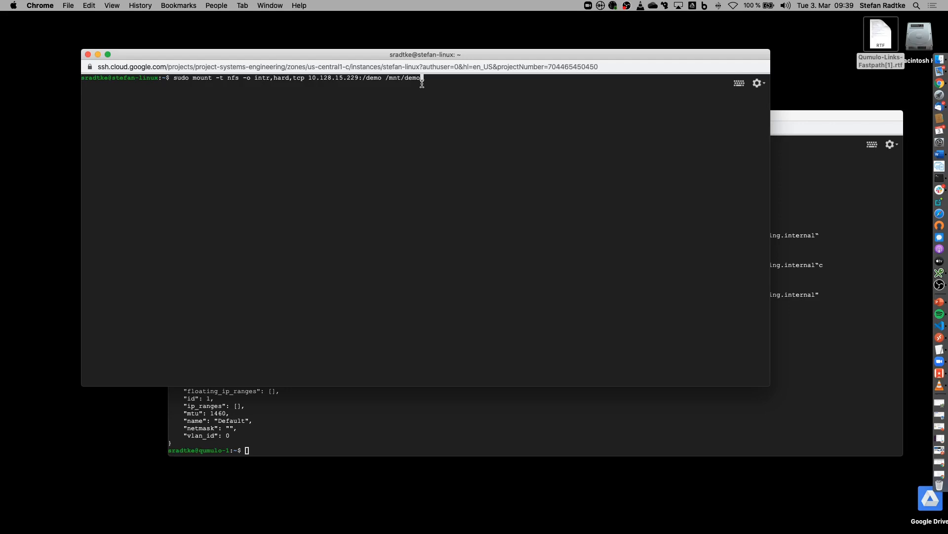
key("Return")
Step: Run df and highlight the /mnt/demo line to confirm the mount
type("df")
key("Return")
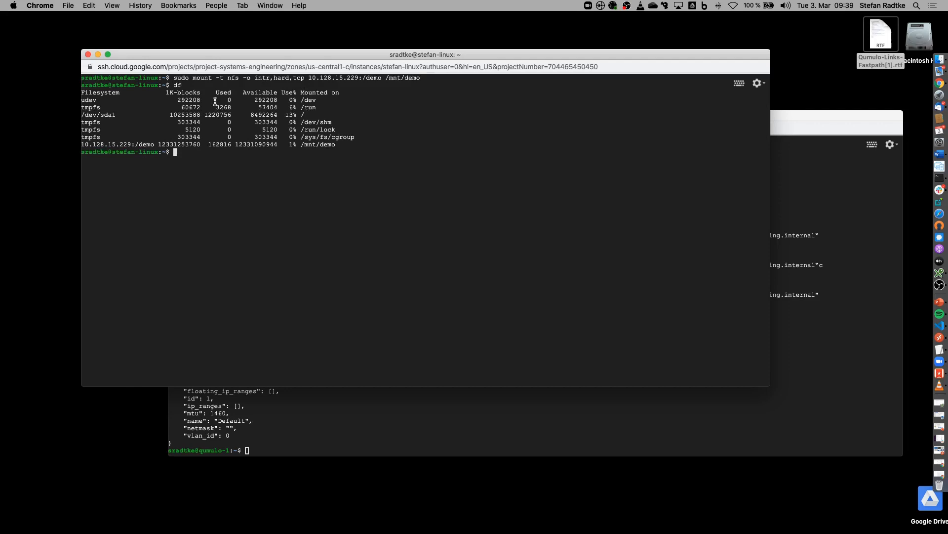
left_click_drag(85, 144, 345, 143)
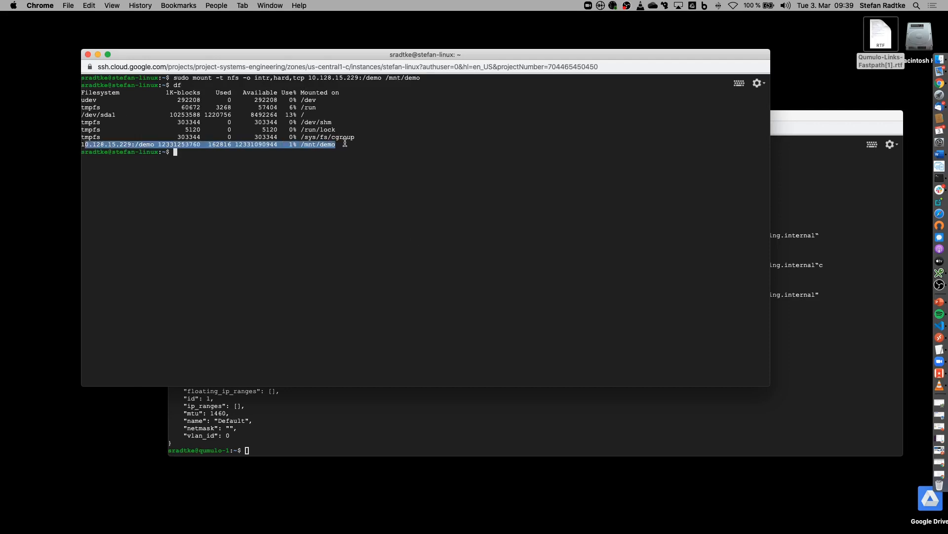